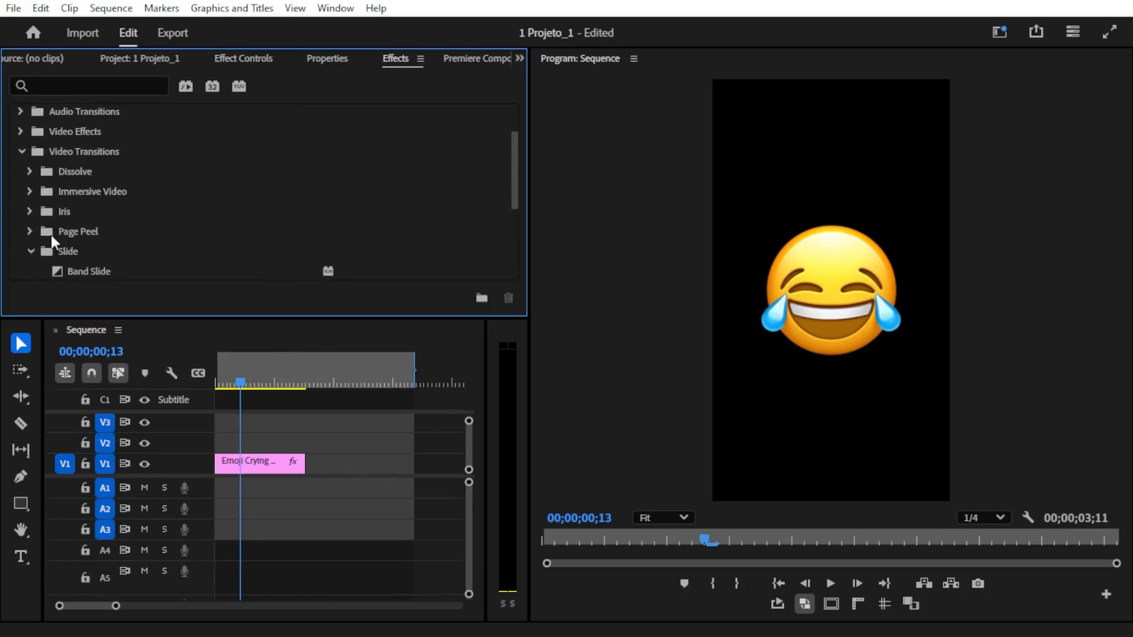
- Apply the Slide video transition to the start of the emoji clip on track V1
{"action": "left_click", "coordinate": [13, 152]}
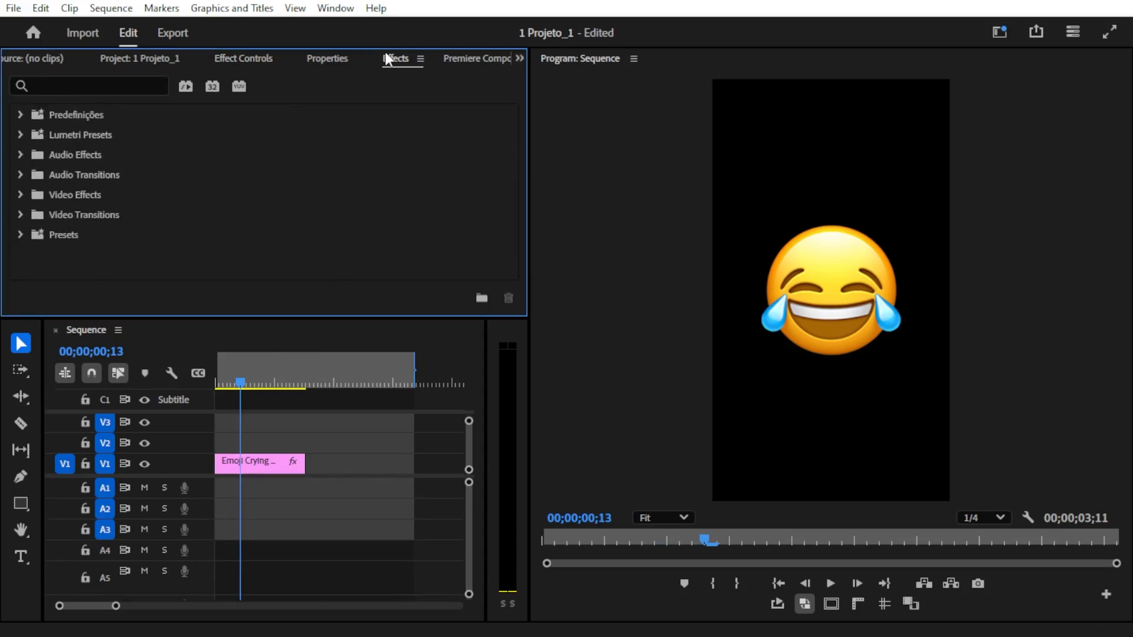
{"action": "left_click", "coordinate": [19, 215]}
{"action": "scroll", "coordinate": [35, 218], "scroll_direction": "down", "scroll_amount": 1}
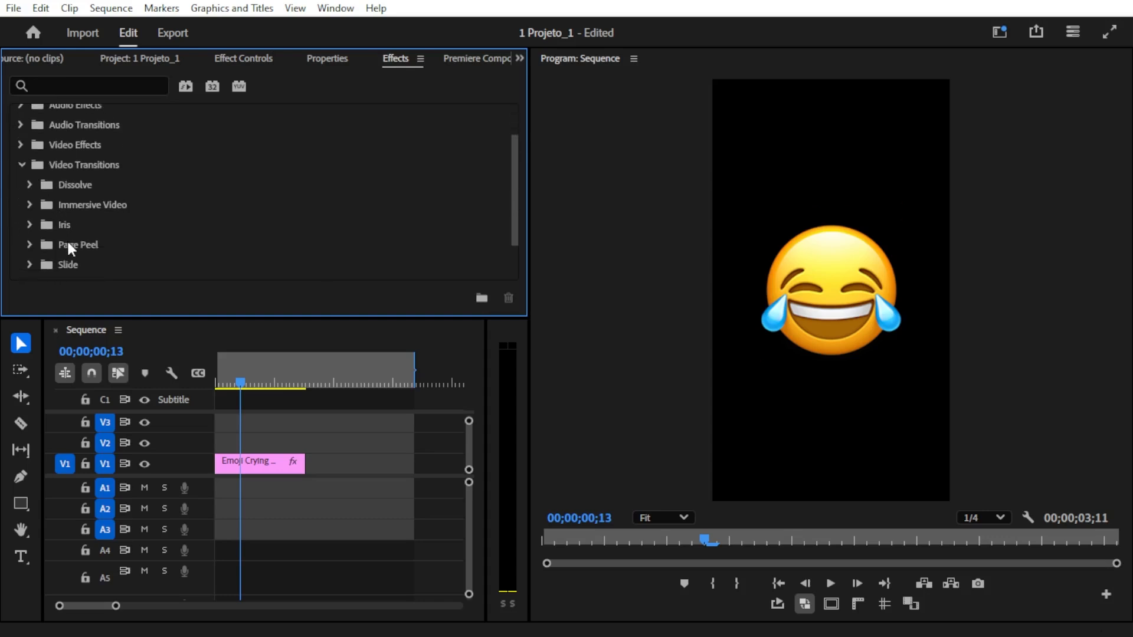
{"action": "scroll", "coordinate": [67, 246], "scroll_direction": "down", "scroll_amount": 1}
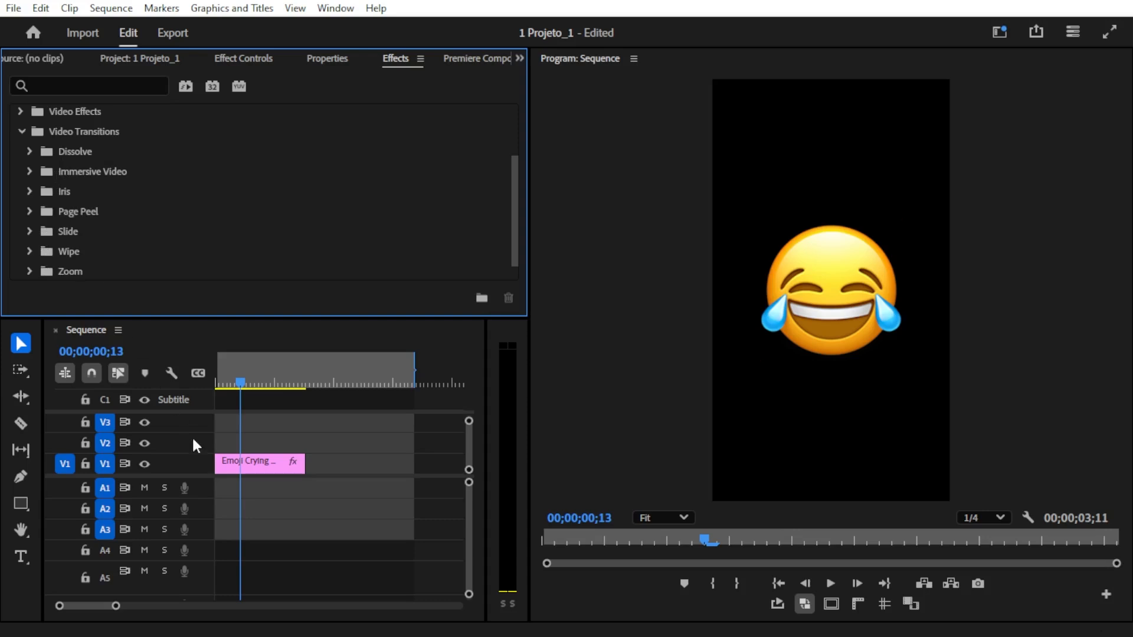
{"action": "left_click", "coordinate": [247, 466]}
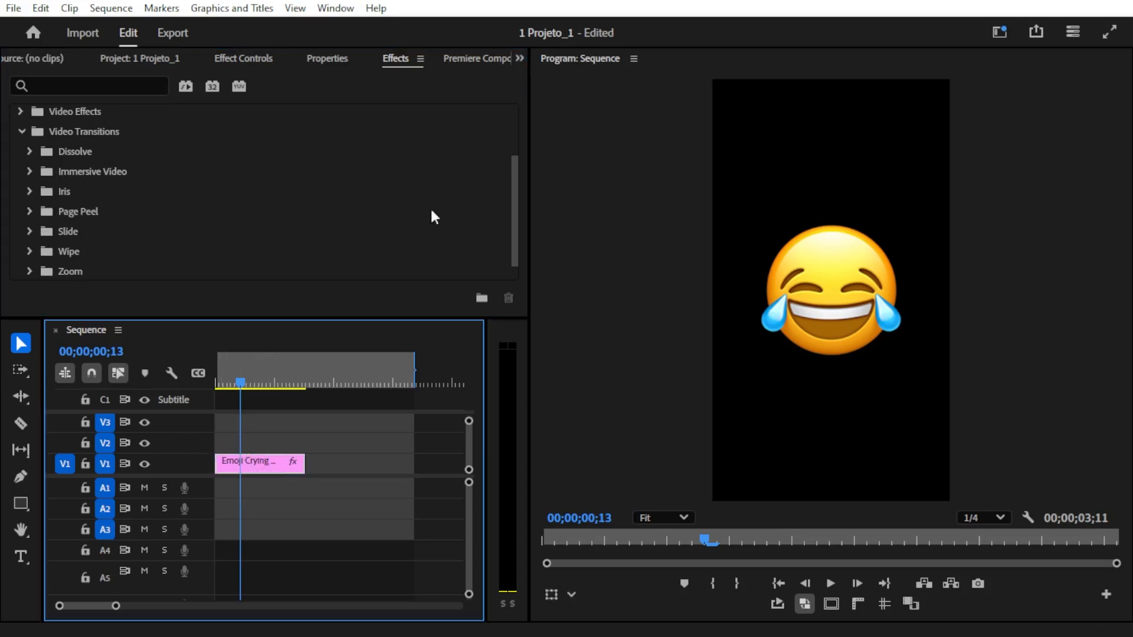
{"action": "scroll", "coordinate": [93, 203], "scroll_direction": "down", "scroll_amount": 1}
{"action": "left_click", "coordinate": [30, 211]}
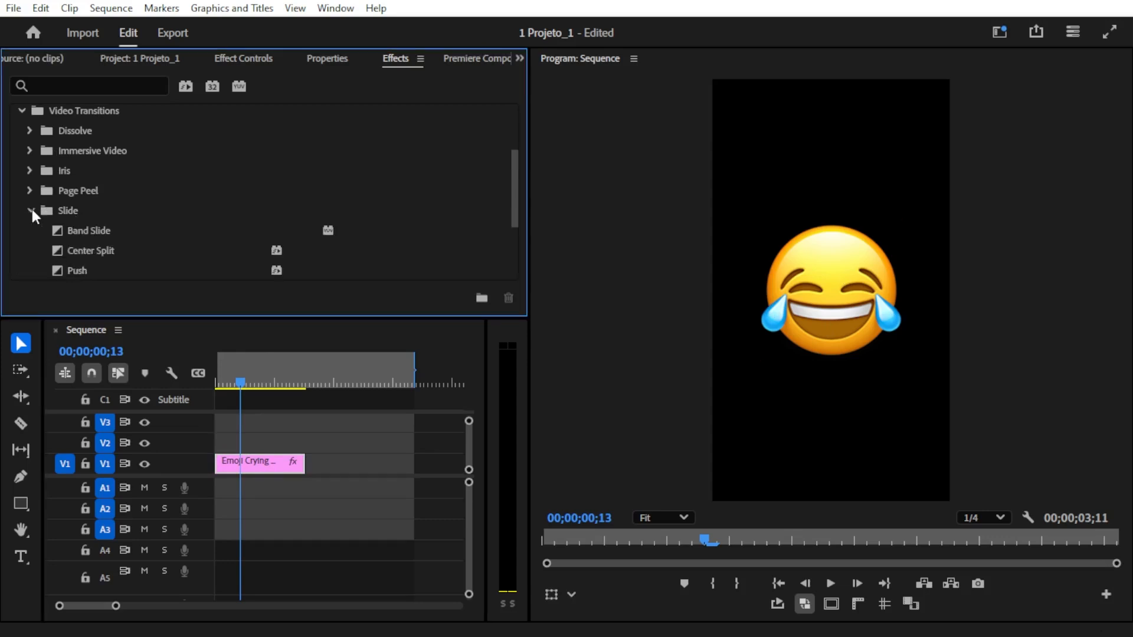
{"action": "scroll", "coordinate": [68, 201], "scroll_direction": "down", "scroll_amount": 2}
{"action": "scroll", "coordinate": [75, 248], "scroll_direction": "down", "scroll_amount": 1}
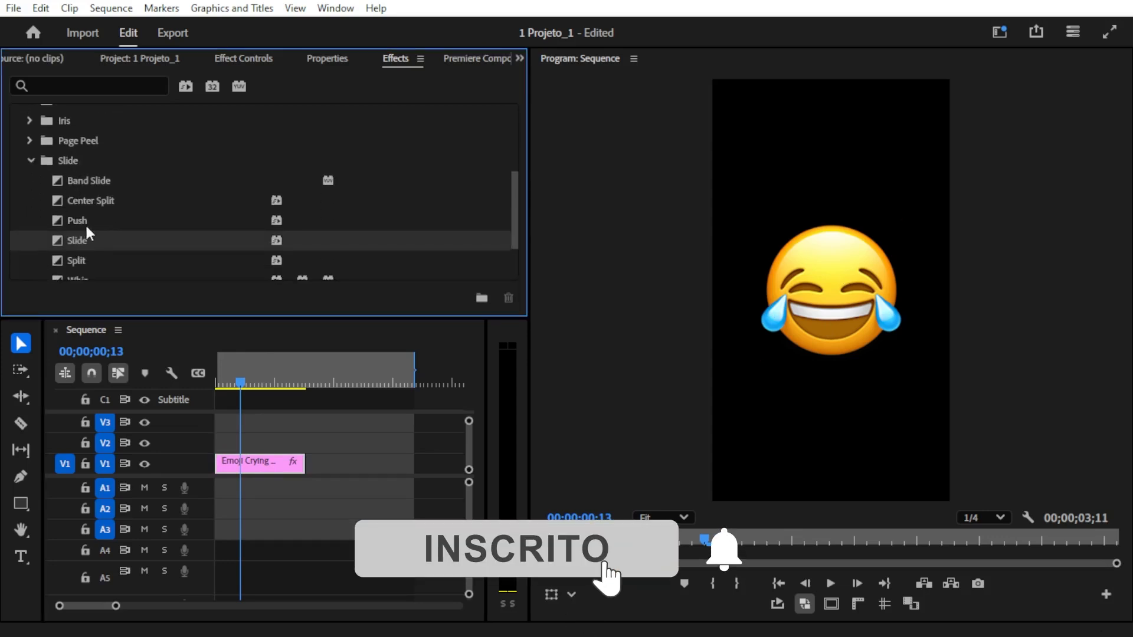
{"action": "left_click_drag", "start_coordinate": [77, 240], "coordinate": [219, 466]}
- Play the sequence from its beginning to preview the Slide transition
{"action": "left_click", "coordinate": [217, 384]}
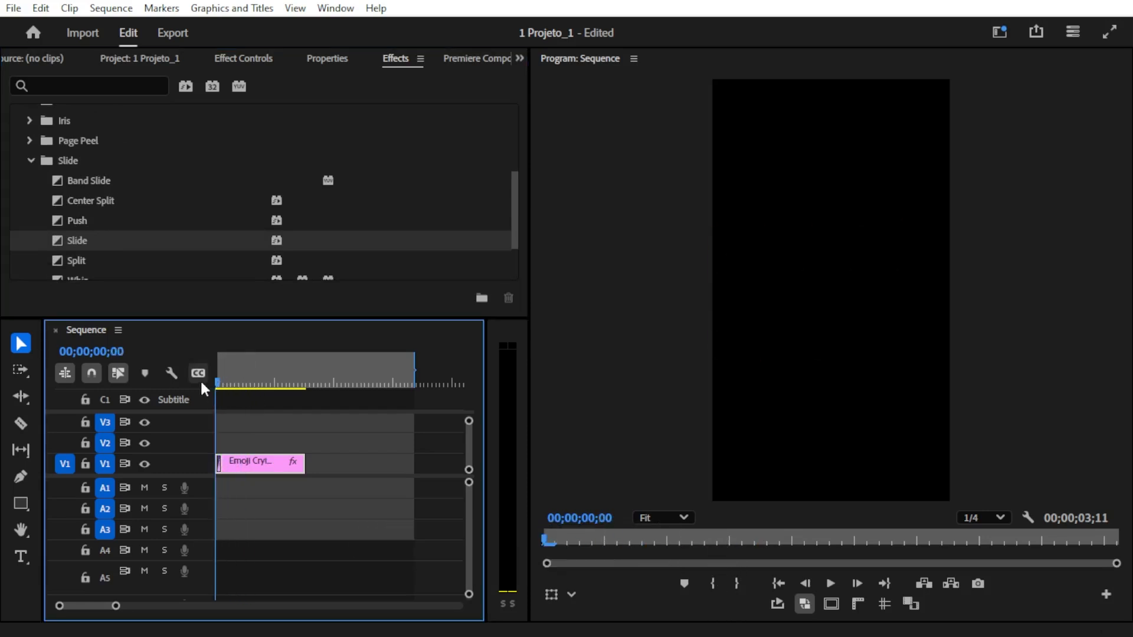
{"action": "key", "text": "space"}
{"action": "left_click_drag", "start_coordinate": [219, 382], "coordinate": [194, 384]}
{"action": "key", "text": "space"}
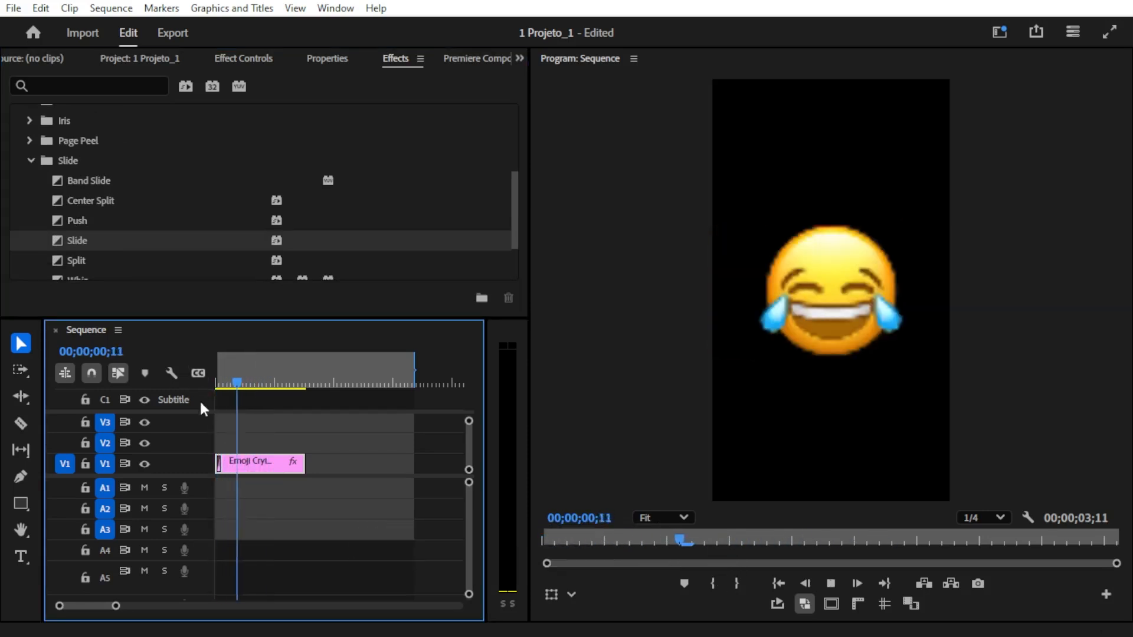
{"action": "key", "text": "space"}
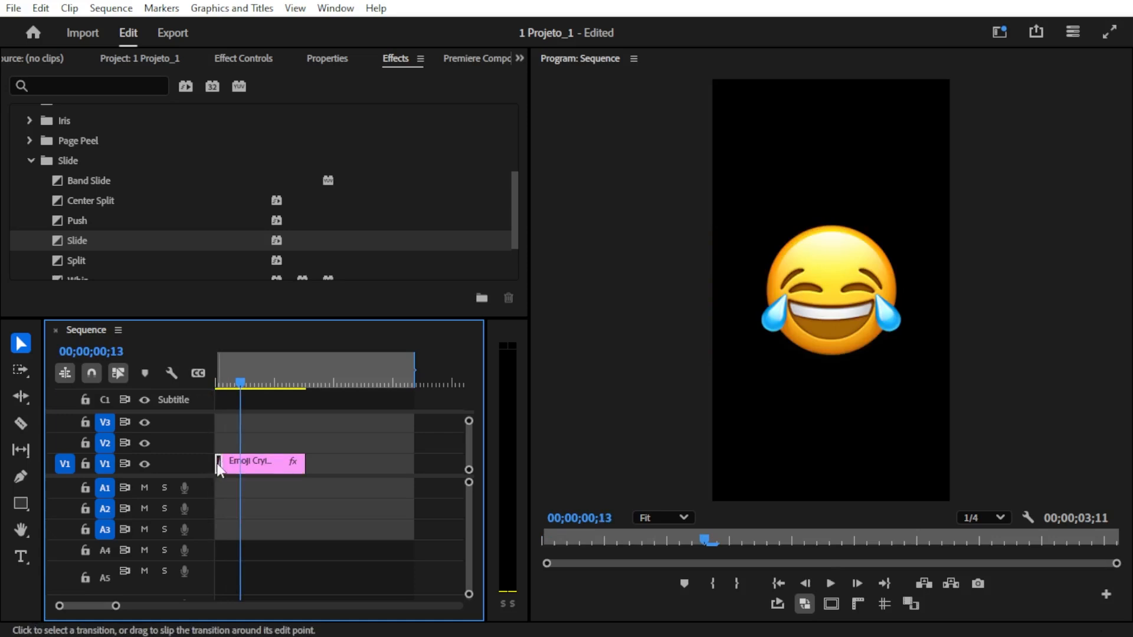
- Set the Slide transition's duration to 10 frames
{"action": "left_click", "coordinate": [218, 466]}
{"action": "left_click", "coordinate": [245, 57]}
{"action": "left_click", "coordinate": [200, 145]}
{"action": "type", "text": "10"}
{"action": "key", "text": "Return"}
- Replay the opening of the sequence to check the Slide transition at its new duration
{"action": "left_click_drag", "start_coordinate": [252, 380], "coordinate": [144, 373]}
{"action": "key", "text": "space"}
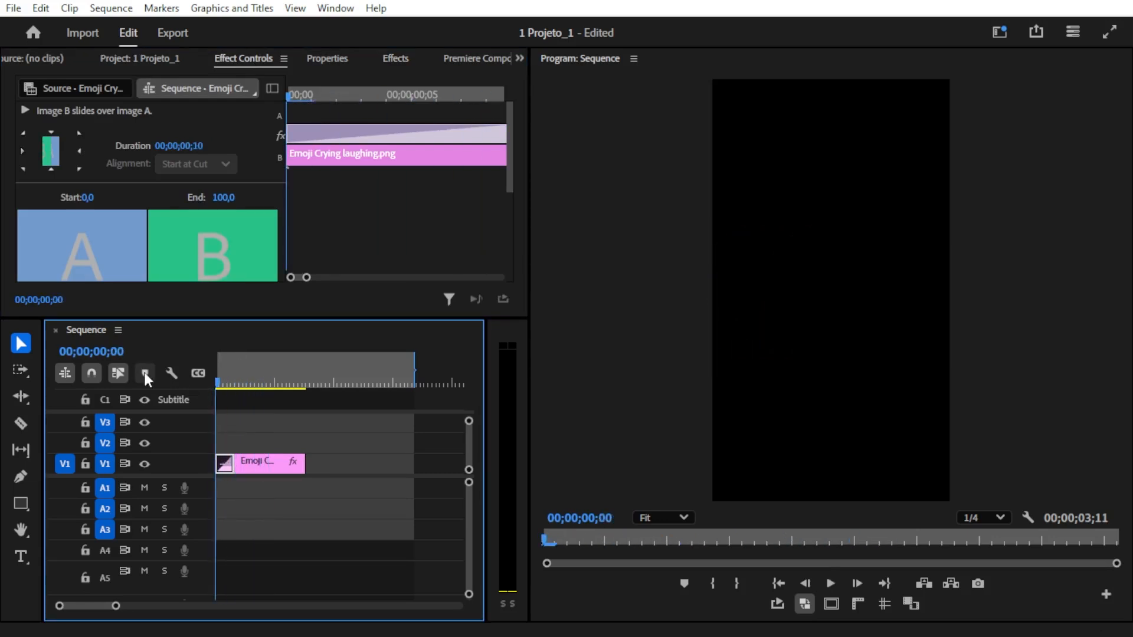
{"action": "key", "text": "space"}
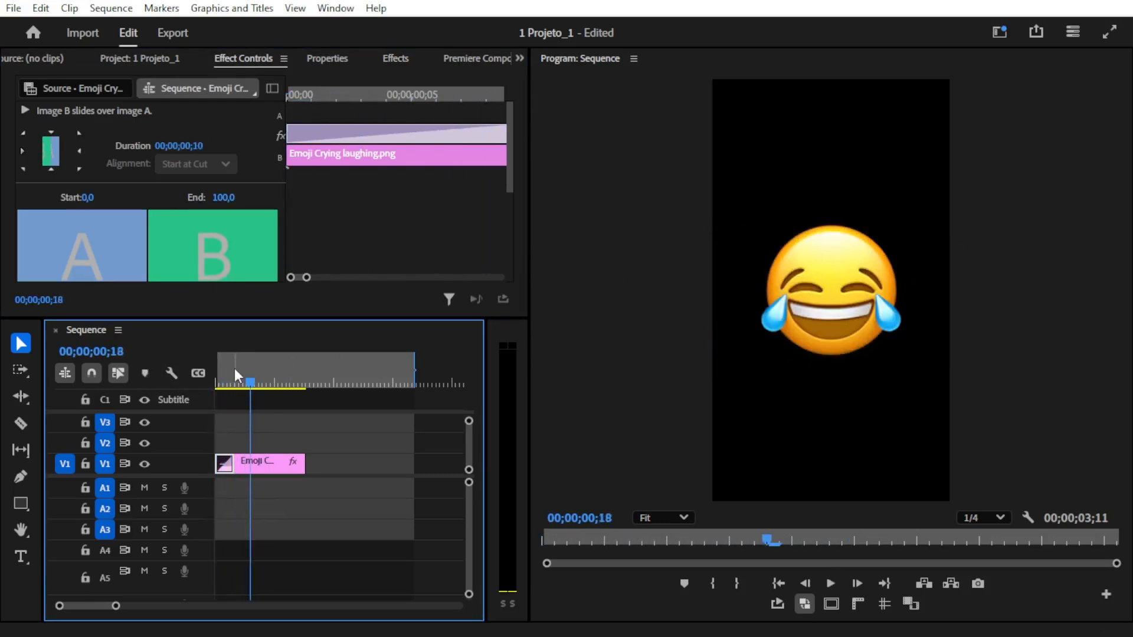
{"action": "left_click_drag", "start_coordinate": [235, 368], "coordinate": [176, 371]}
{"action": "key", "text": "space"}
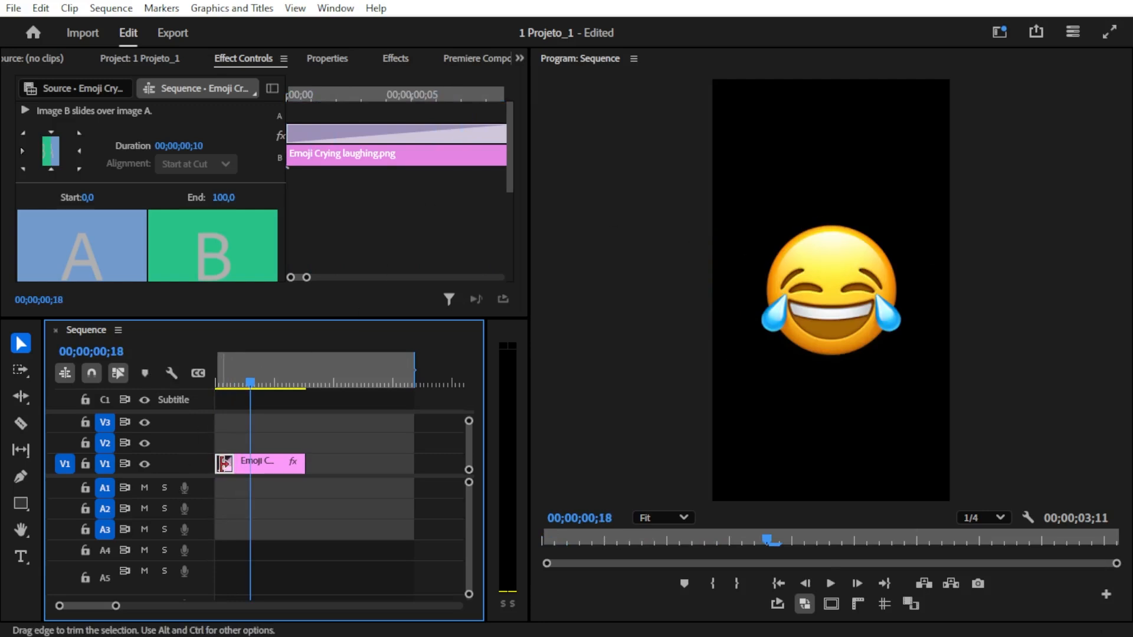
- Delete the Slide transition and turn on Position keyframing for the emoji clip at 00;00;00;18
{"action": "key", "text": "Delete"}
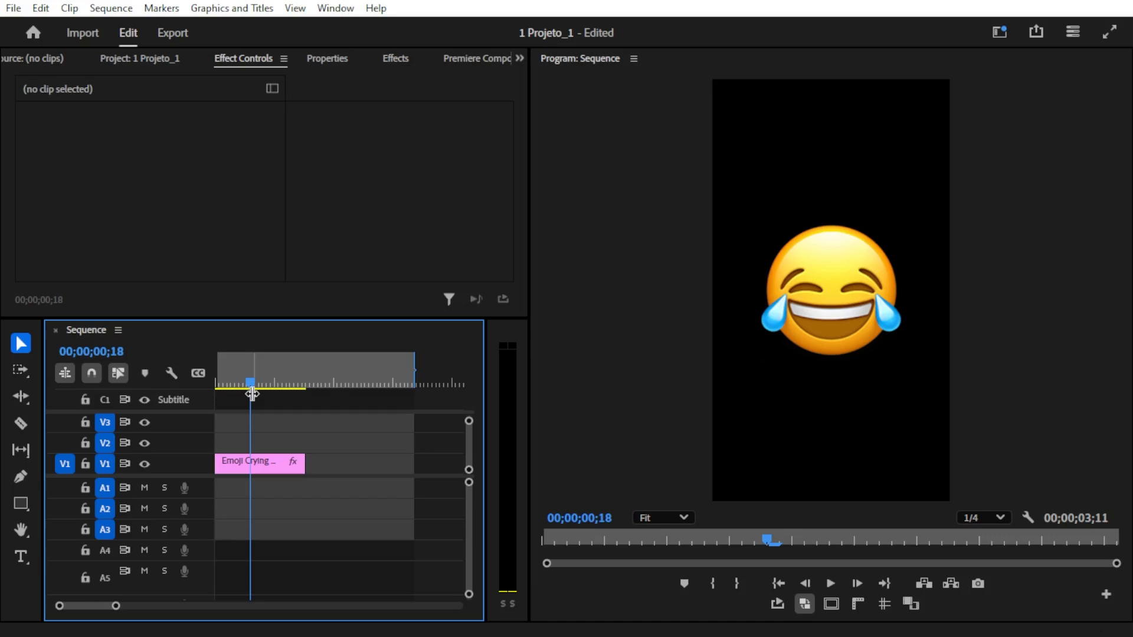
{"action": "left_click", "coordinate": [168, 58]}
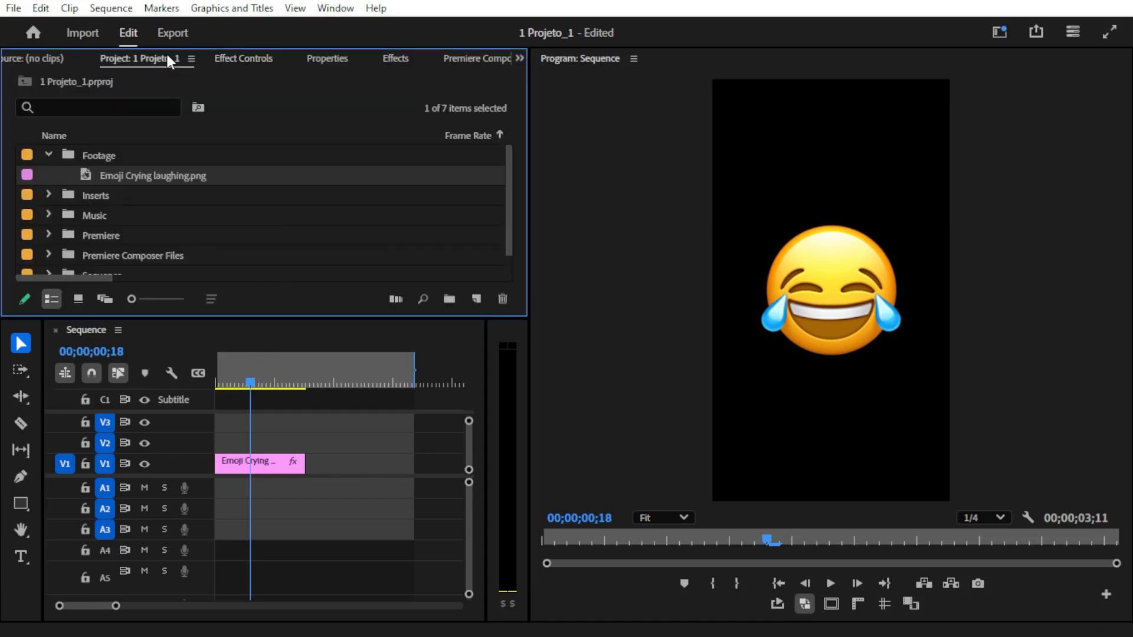
{"action": "left_click", "coordinate": [249, 60]}
{"action": "left_click", "coordinate": [238, 461]}
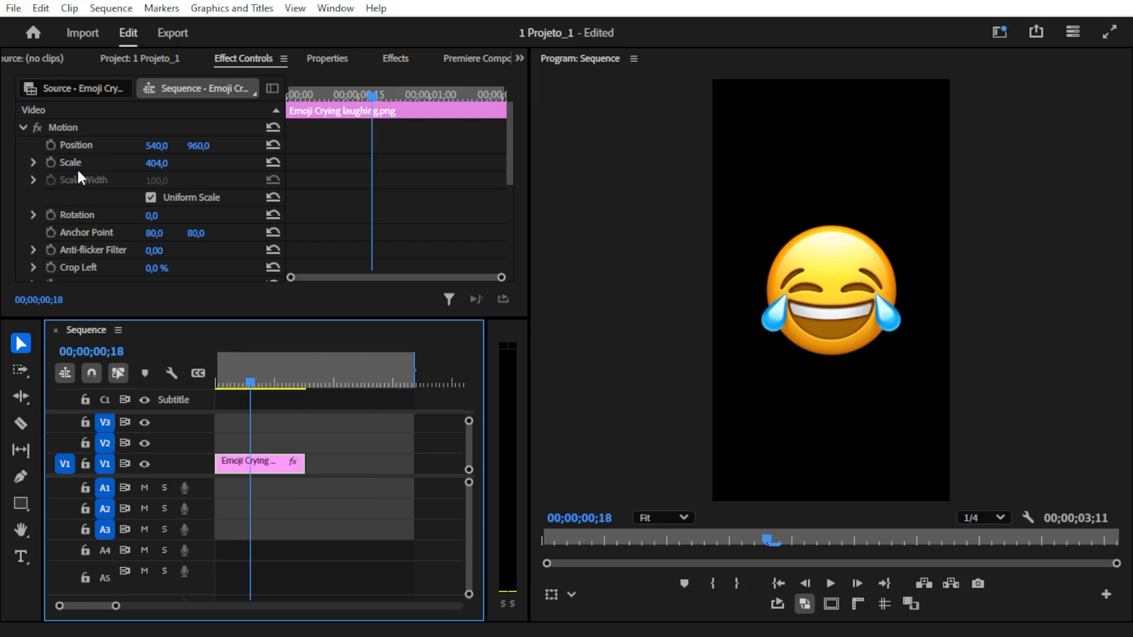
{"action": "left_click", "coordinate": [51, 146]}
{"action": "left_click_drag", "start_coordinate": [326, 91], "coordinate": [373, 98]}
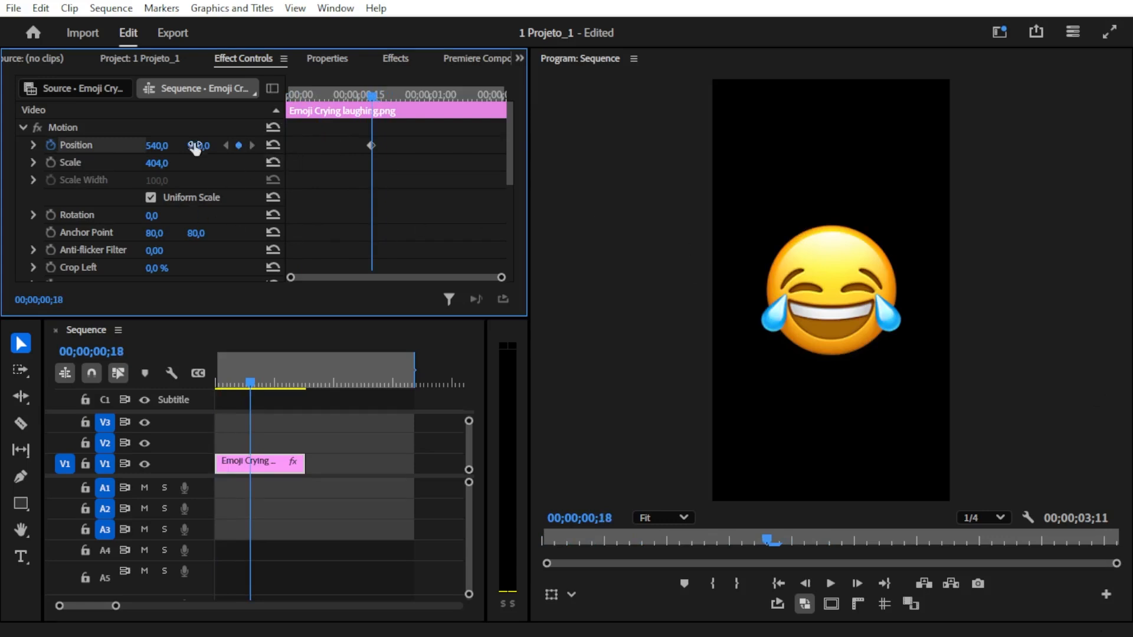
- Try switching off Position keyframing so that the clip's existing keyframe is deleted
{"action": "left_click", "coordinate": [50, 145]}
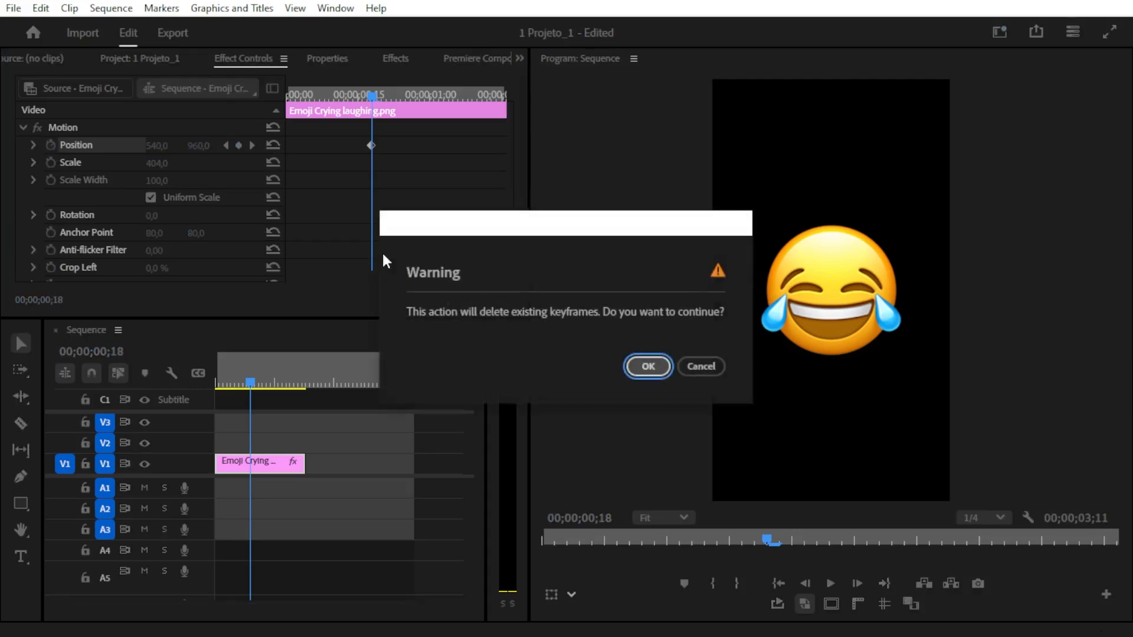
{"action": "left_click", "coordinate": [648, 366]}
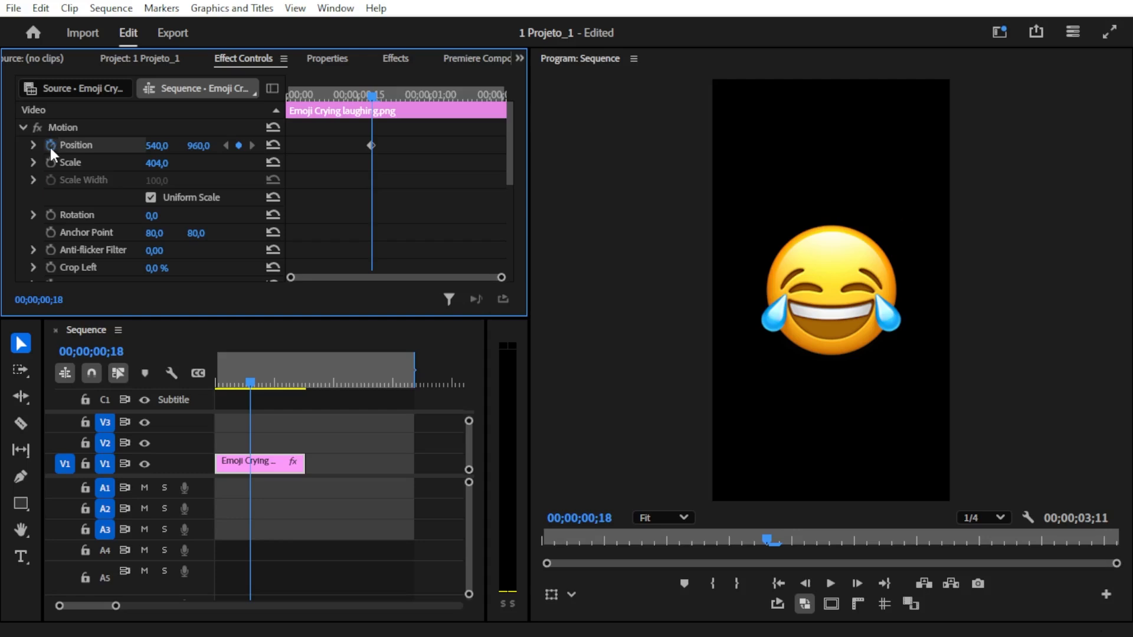
{"action": "left_click", "coordinate": [319, 95]}
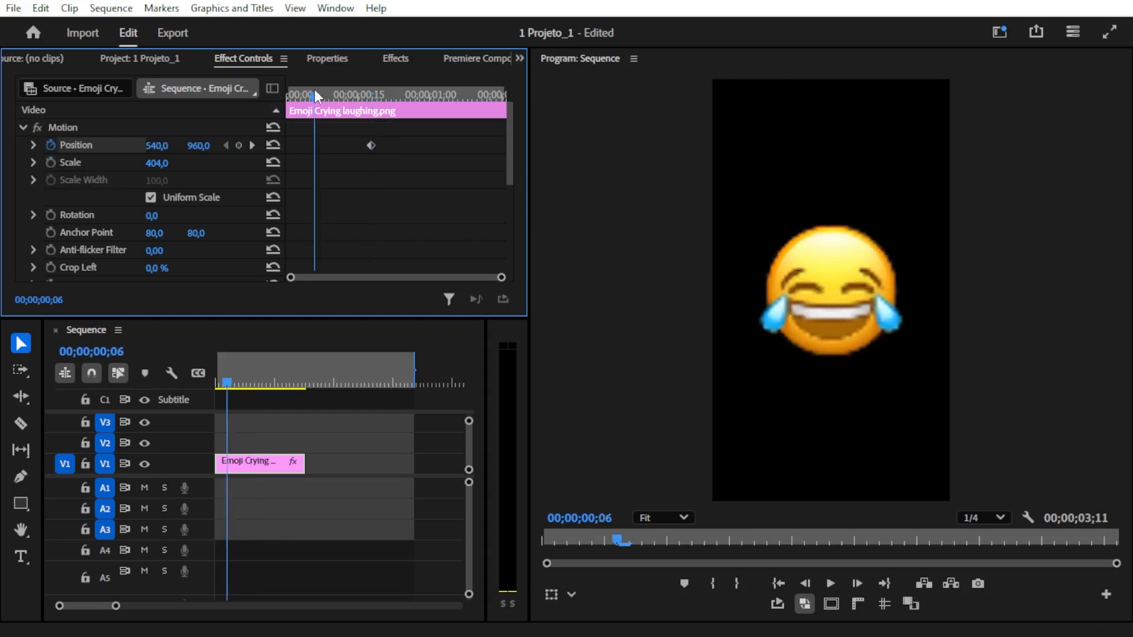
{"action": "left_click", "coordinate": [55, 145]}
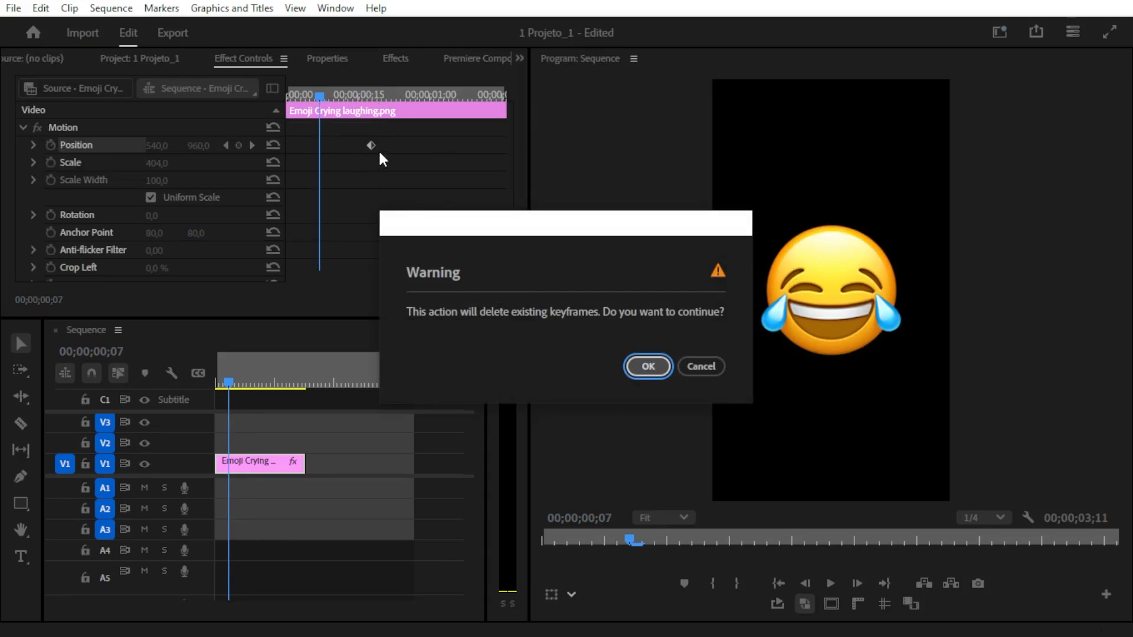
{"action": "left_click", "coordinate": [644, 366]}
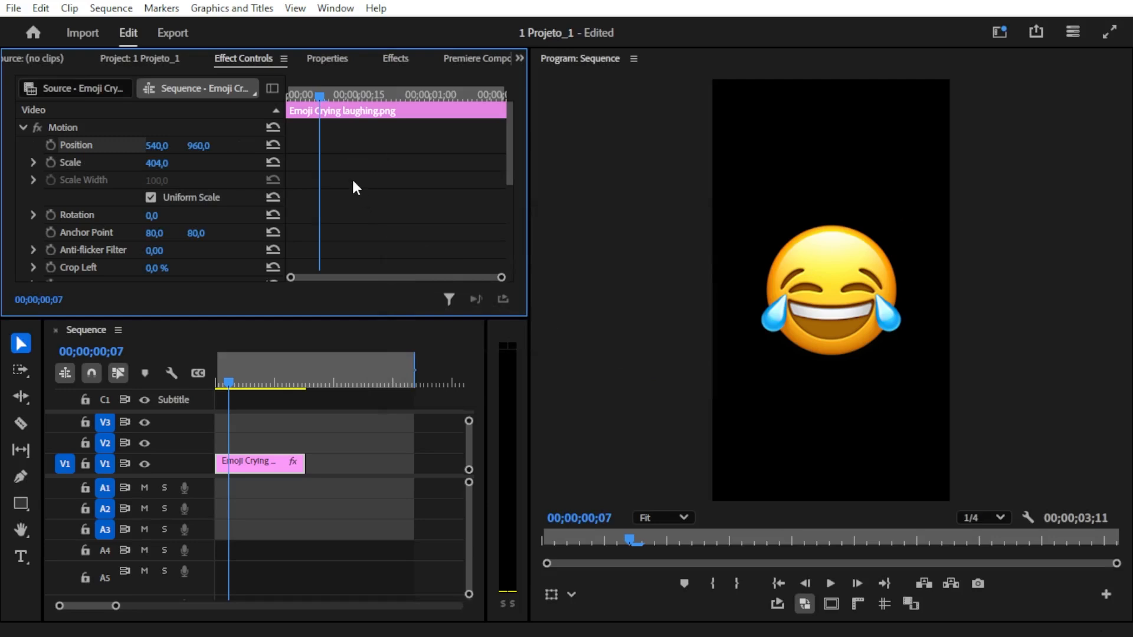
{"action": "key", "text": "ctrl+z"}
- Add a Position keyframe at the start of the emoji clip, 00;00;00;00
{"action": "mouse_move", "coordinate": [284, 137]}
{"action": "left_mouse_down"}
{"action": "mouse_move", "coordinate": [254, 137]}
{"action": "mouse_move", "coordinate": [277, 137]}
{"action": "left_mouse_up"}
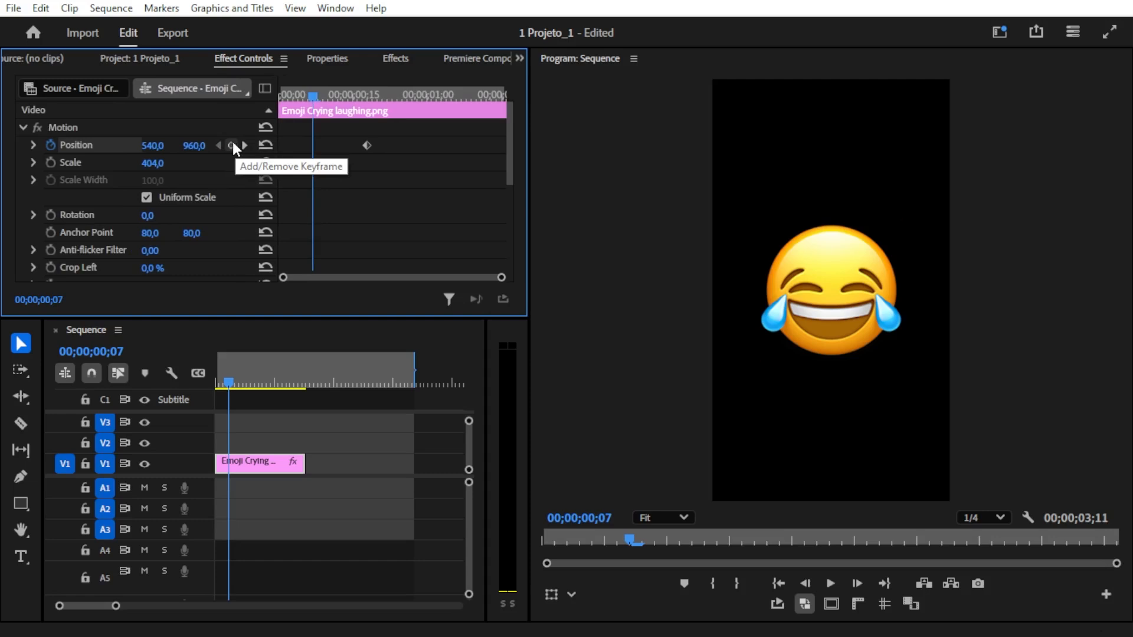
{"action": "left_click_drag", "start_coordinate": [320, 90], "coordinate": [270, 94]}
- Try adding two extra Position keyframes, one between the existing keyframes and one near the clip's end
{"action": "left_click", "coordinate": [313, 92]}
{"action": "left_click", "coordinate": [230, 145]}
{"action": "left_click", "coordinate": [442, 94]}
{"action": "left_click", "coordinate": [231, 145]}
{"action": "key", "text": "ctrl+z"}
{"action": "key", "text": "ctrl+z"}
- Save the project and set the horizontal Position of the emoji's keyframe at 00;00;00;00 to -520
{"action": "left_click_drag", "start_coordinate": [315, 95], "coordinate": [368, 97]}
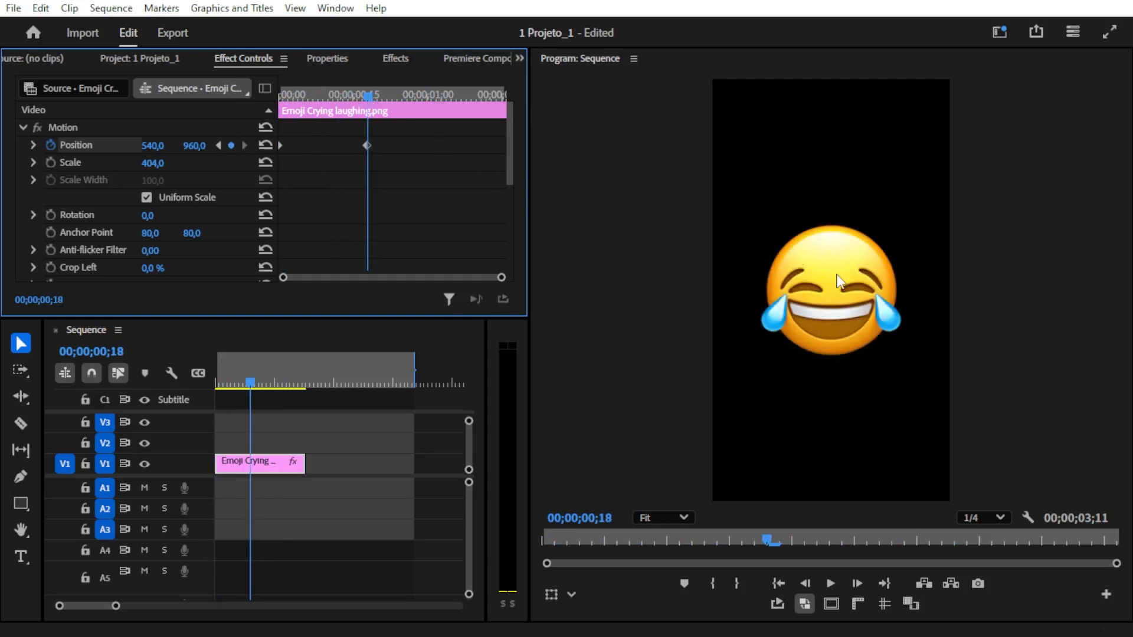
{"action": "left_click_drag", "start_coordinate": [349, 96], "coordinate": [272, 99]}
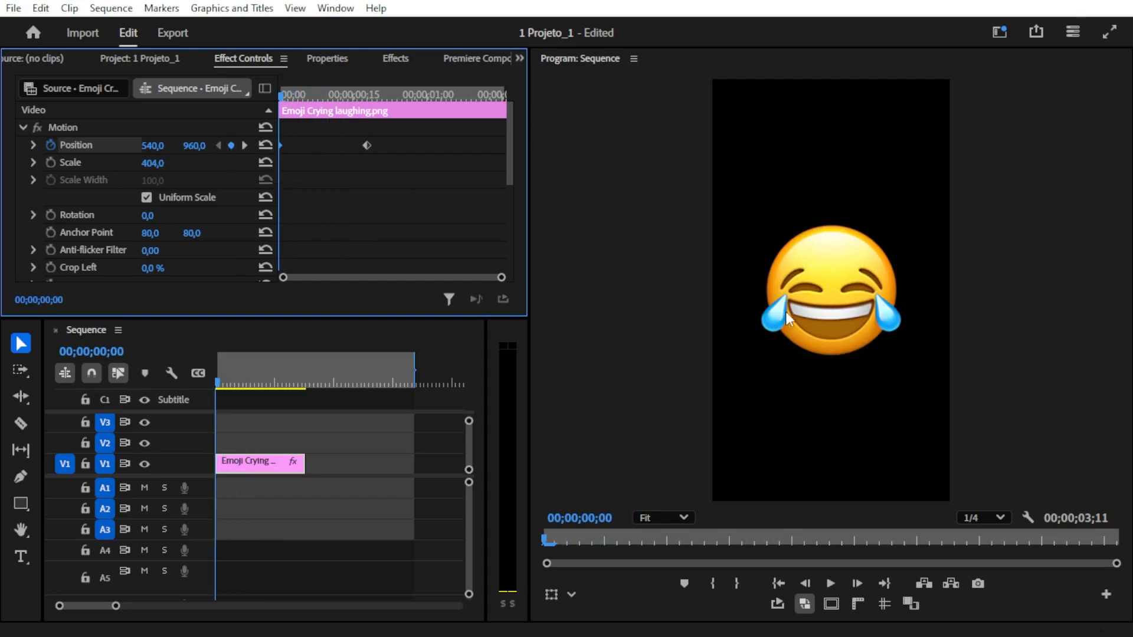
{"action": "key", "text": "ctrl+s"}
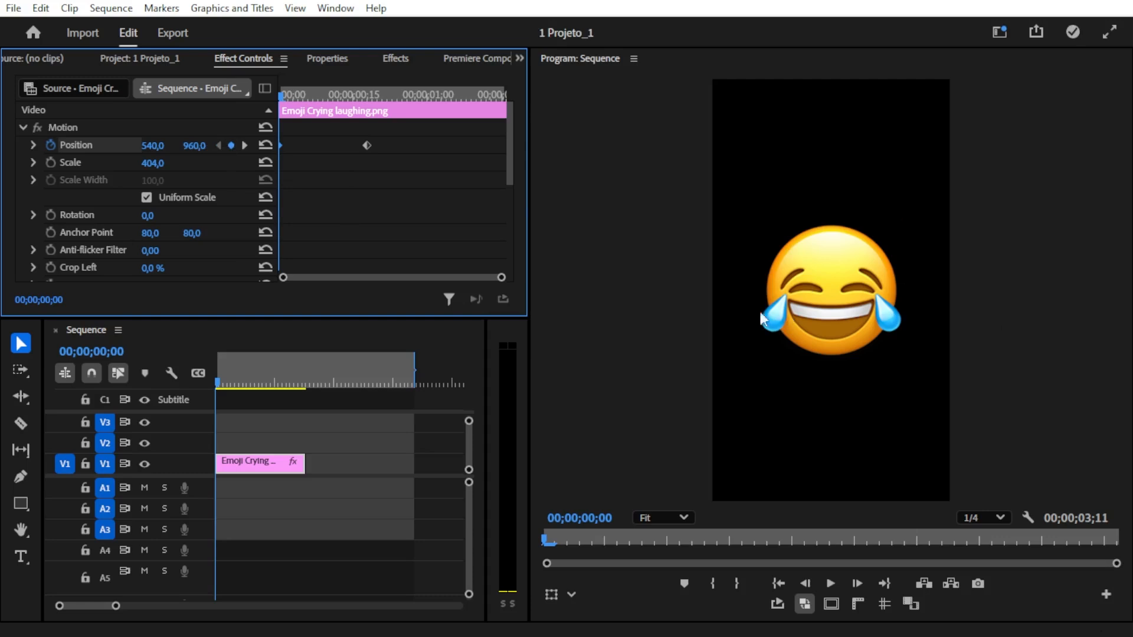
{"action": "mouse_move", "coordinate": [153, 146]}
{"action": "left_mouse_down"}
{"action": "mouse_move", "coordinate": [12, 145]}
{"action": "mouse_move", "coordinate": [147, 145]}
{"action": "left_mouse_up"}
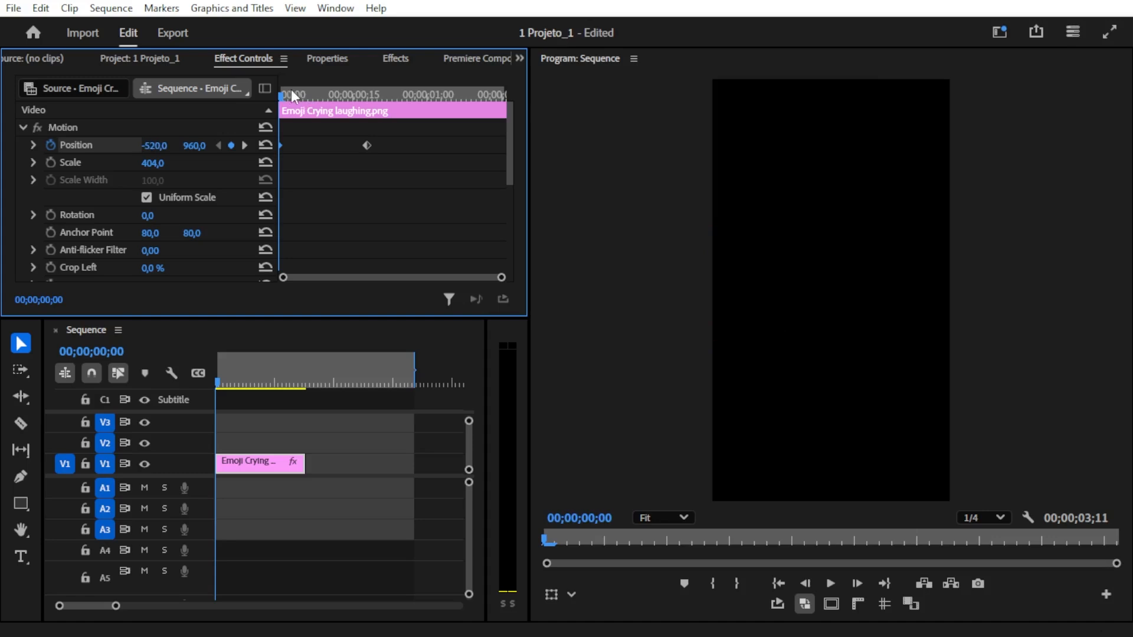
- Play the clip repeatedly from its start to review the emoji's keyframed slide-in movement
{"action": "key", "text": "space"}
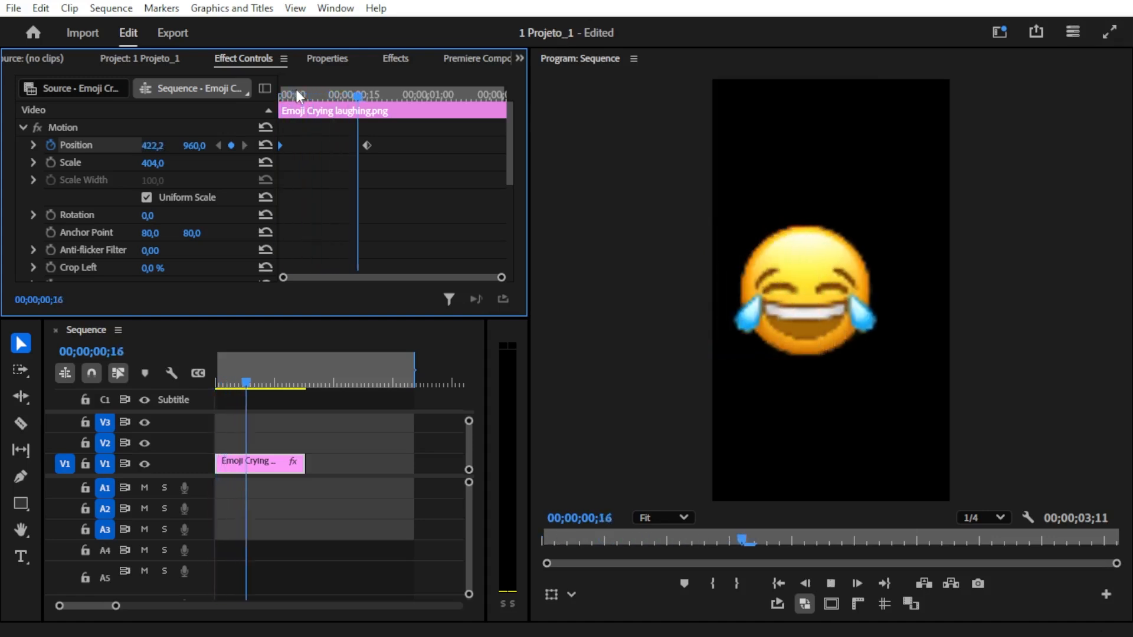
{"action": "left_click_drag", "start_coordinate": [308, 91], "coordinate": [229, 91]}
{"action": "key", "text": "space"}
{"action": "left_click_drag", "start_coordinate": [389, 94], "coordinate": [242, 94]}
{"action": "key", "text": "space"}
{"action": "key", "text": "space"}
{"action": "left_click_drag", "start_coordinate": [314, 100], "coordinate": [240, 99]}
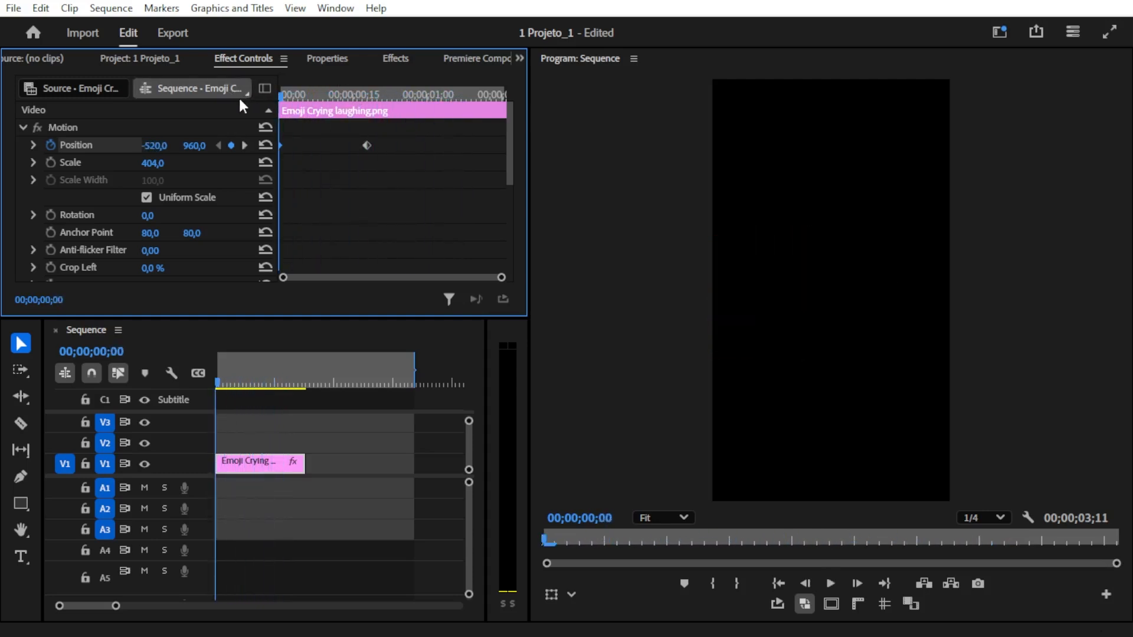
- Expand the Position velocity graph and examine the velocity at the clip's first and second keyframes
{"action": "left_click", "coordinate": [396, 61]}
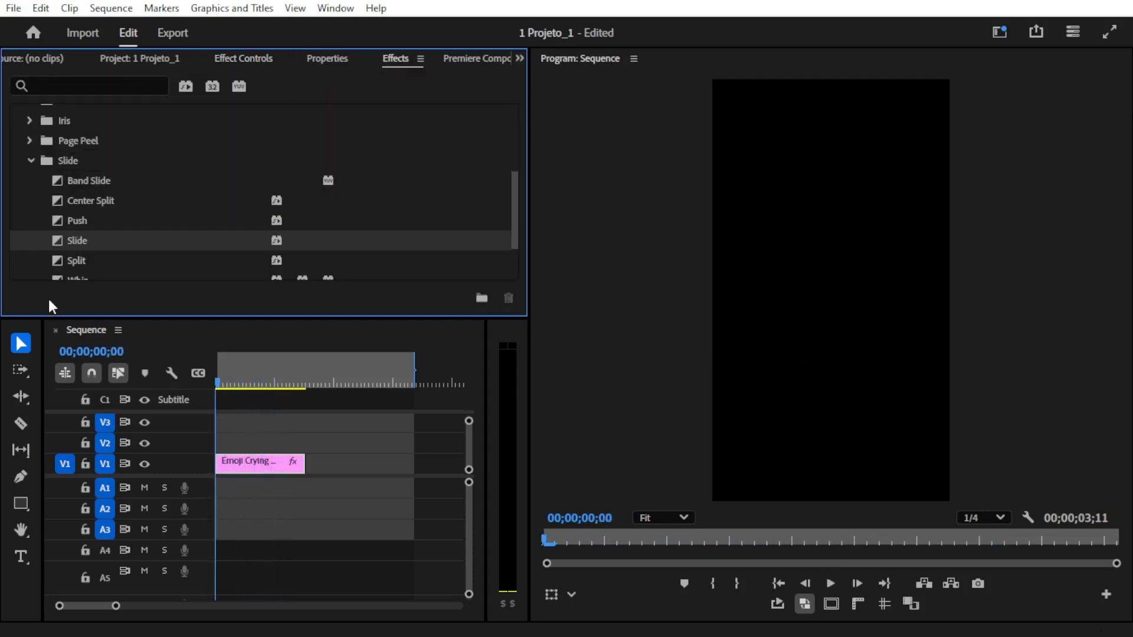
{"action": "left_click", "coordinate": [257, 61]}
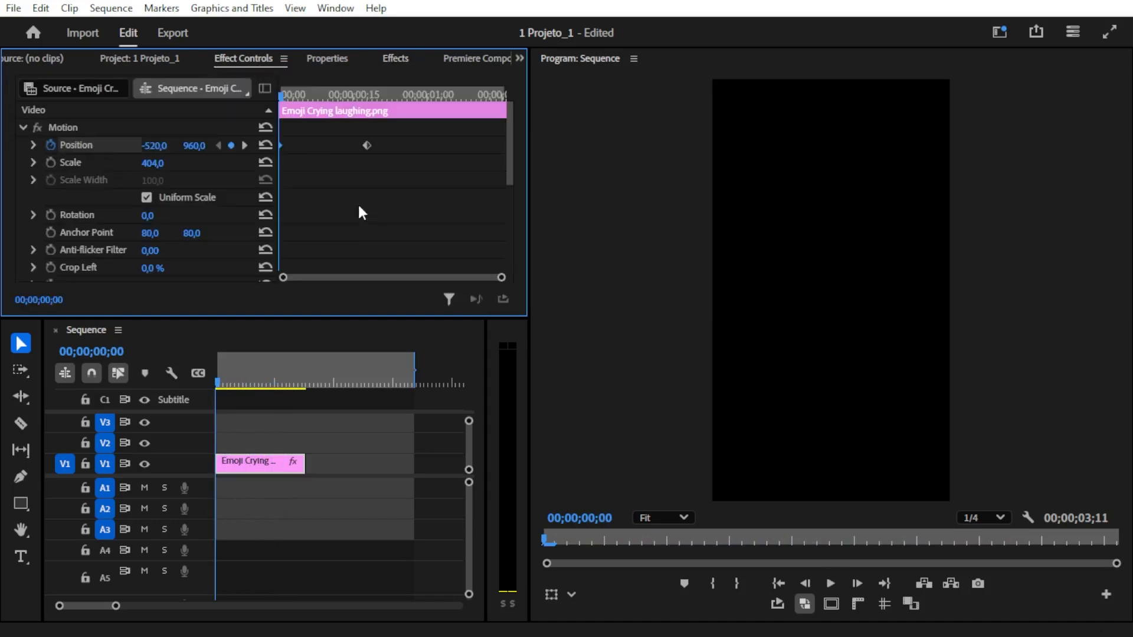
{"action": "left_click_drag", "start_coordinate": [289, 95], "coordinate": [378, 97]}
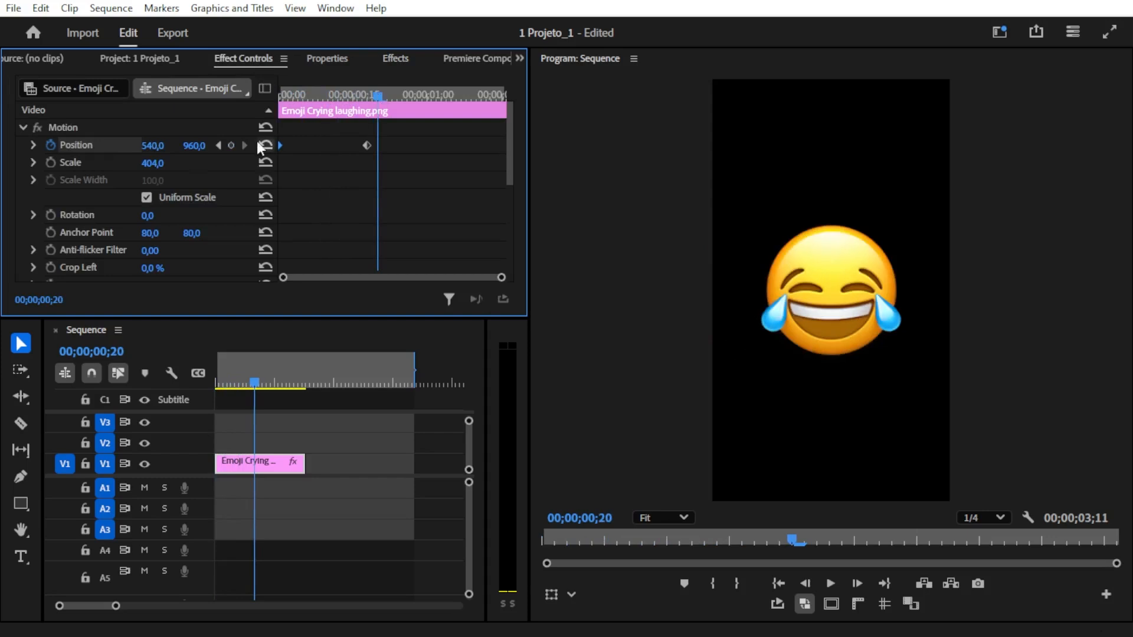
{"action": "left_click", "coordinate": [33, 145]}
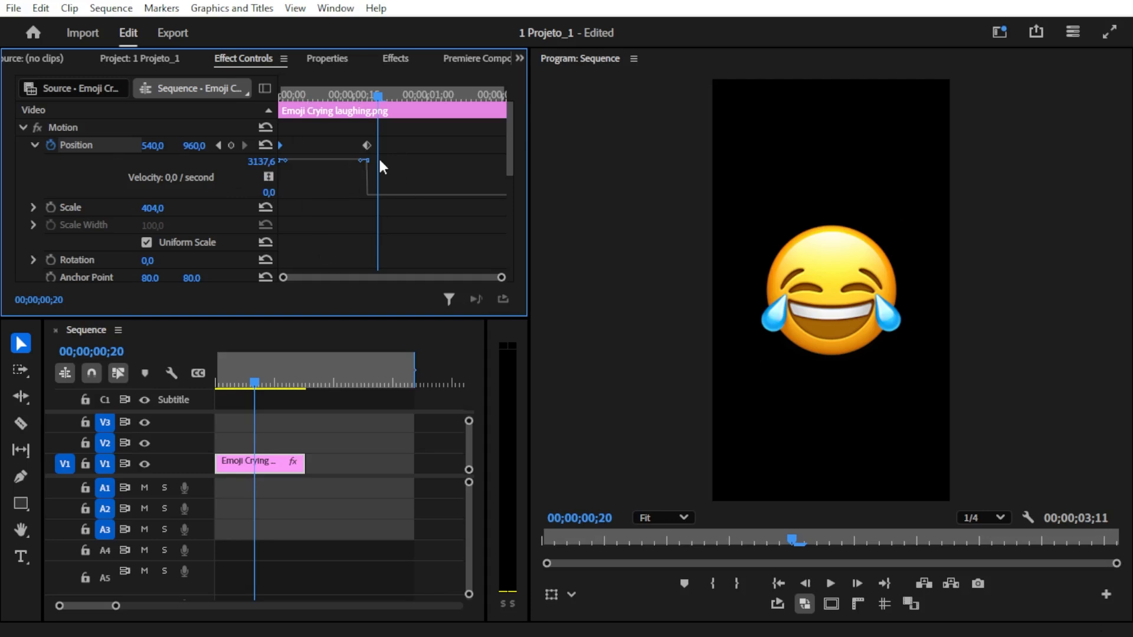
{"action": "left_click_drag", "start_coordinate": [373, 98], "coordinate": [268, 107]}
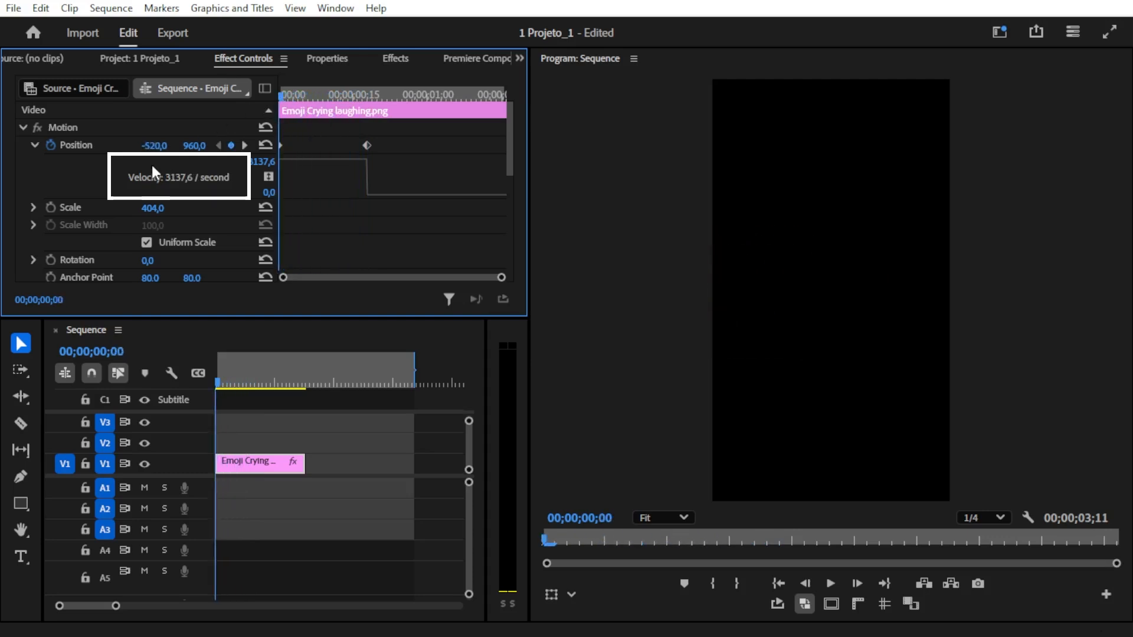
{"action": "left_click_drag", "start_coordinate": [292, 93], "coordinate": [370, 93]}
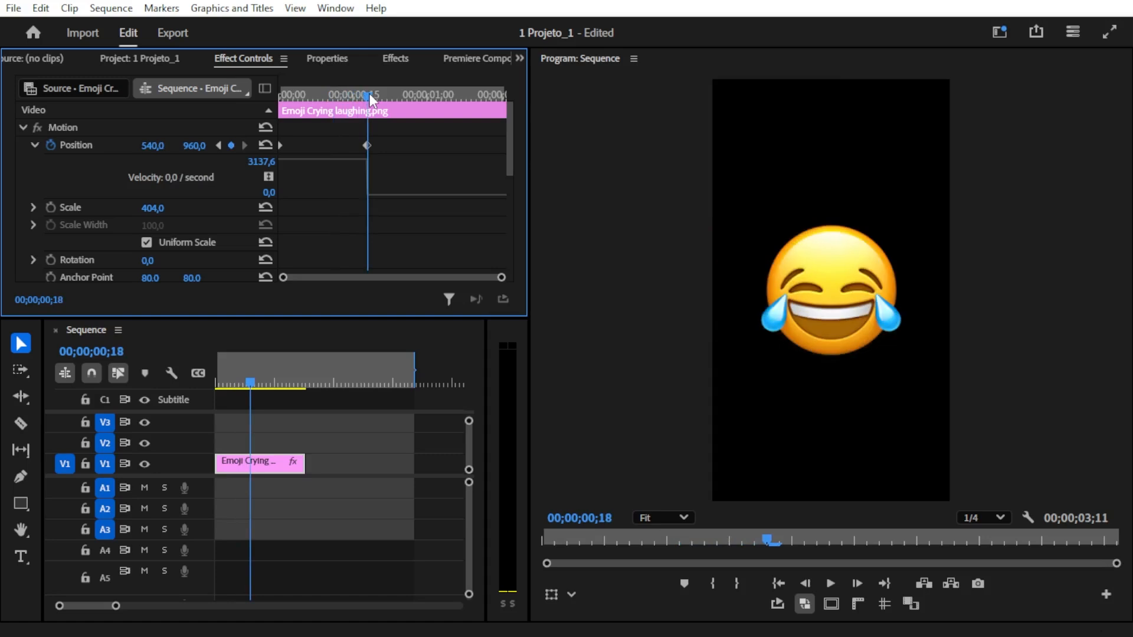
{"action": "left_click_drag", "start_coordinate": [367, 111], "coordinate": [276, 107]}
- Ease the emoji's arrival by lowering the velocity handle of the Position keyframe at 00;00;00;18 to 0
{"action": "left_click_drag", "start_coordinate": [288, 106], "coordinate": [366, 126]}
{"action": "left_click", "coordinate": [367, 146]}
{"action": "left_click_drag", "start_coordinate": [361, 165], "coordinate": [358, 198]}
{"action": "left_click_drag", "start_coordinate": [367, 95], "coordinate": [368, 101]}
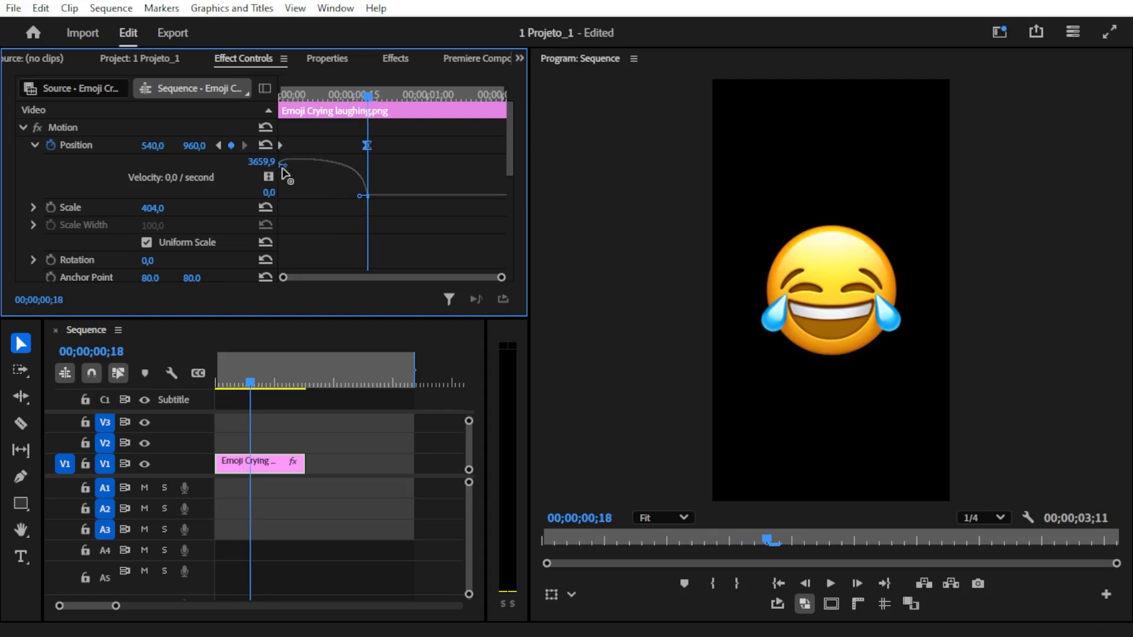
- Ease the emoji's departure by lowering the velocity handle of the Position keyframe at 00;00;00;00 to 0
{"action": "left_click_drag", "start_coordinate": [501, 277], "coordinate": [448, 277]}
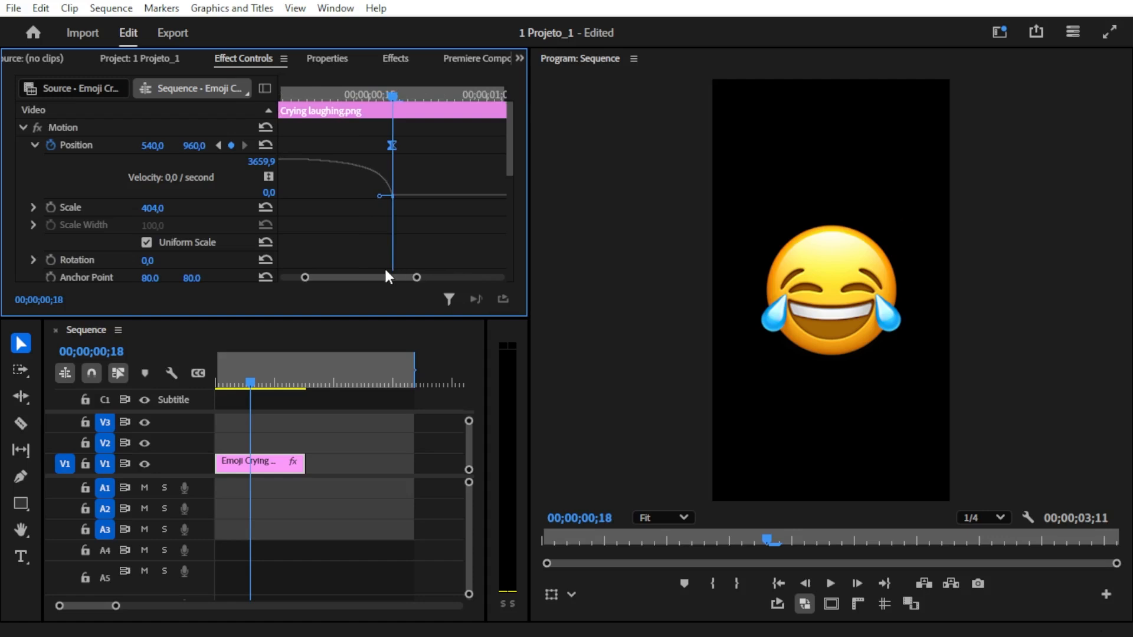
{"action": "left_click_drag", "start_coordinate": [371, 275], "coordinate": [350, 275]}
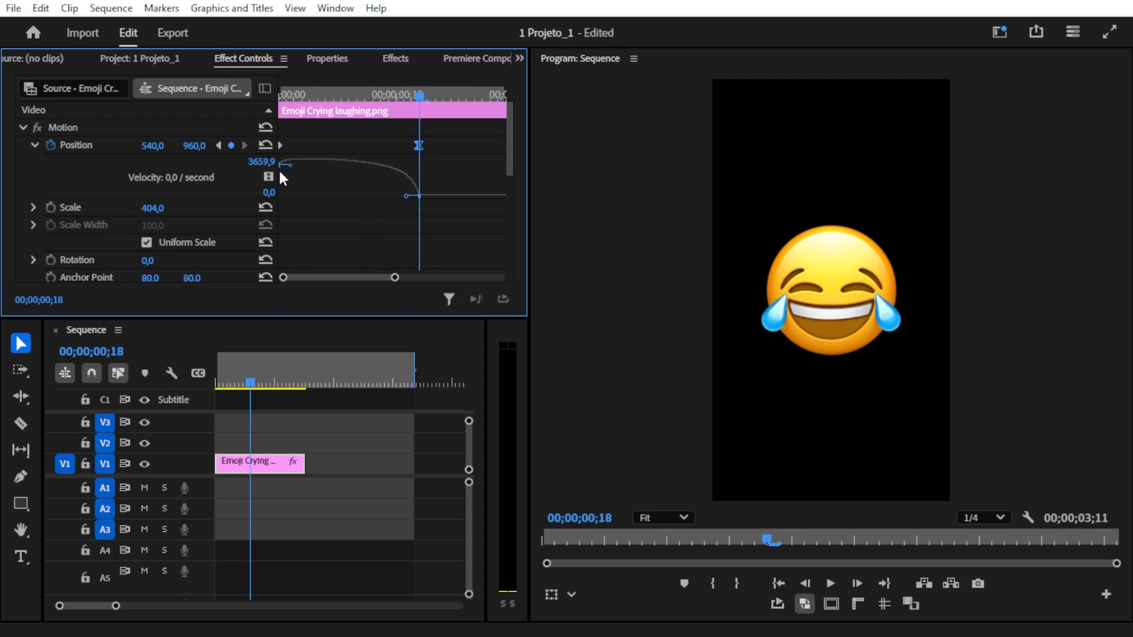
{"action": "left_click", "coordinate": [411, 94]}
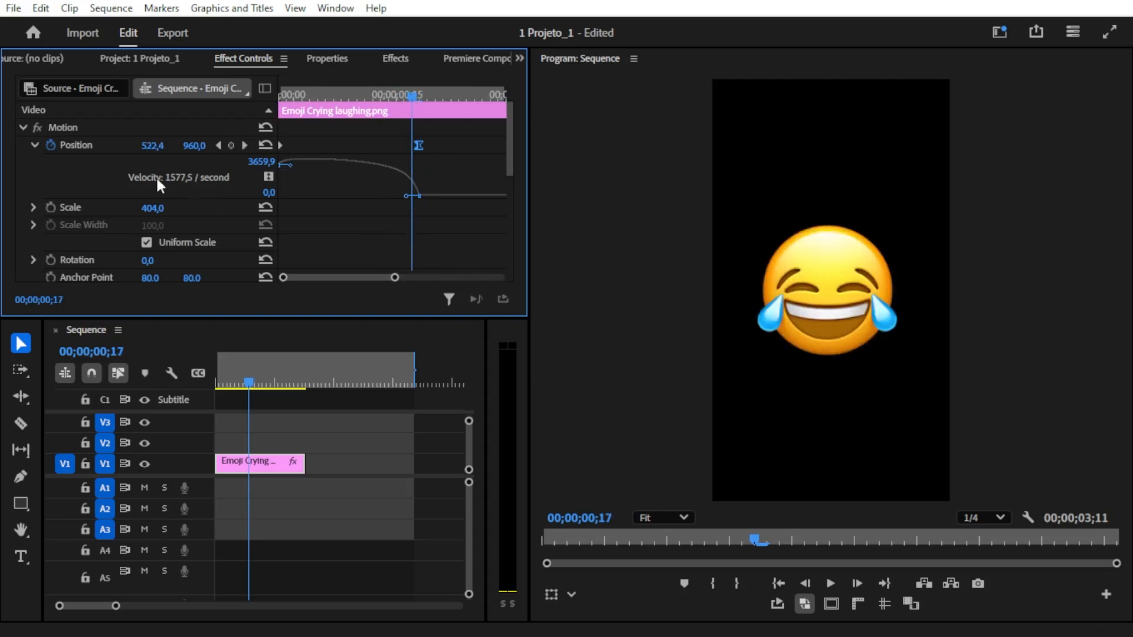
{"action": "left_click_drag", "start_coordinate": [413, 98], "coordinate": [275, 104]}
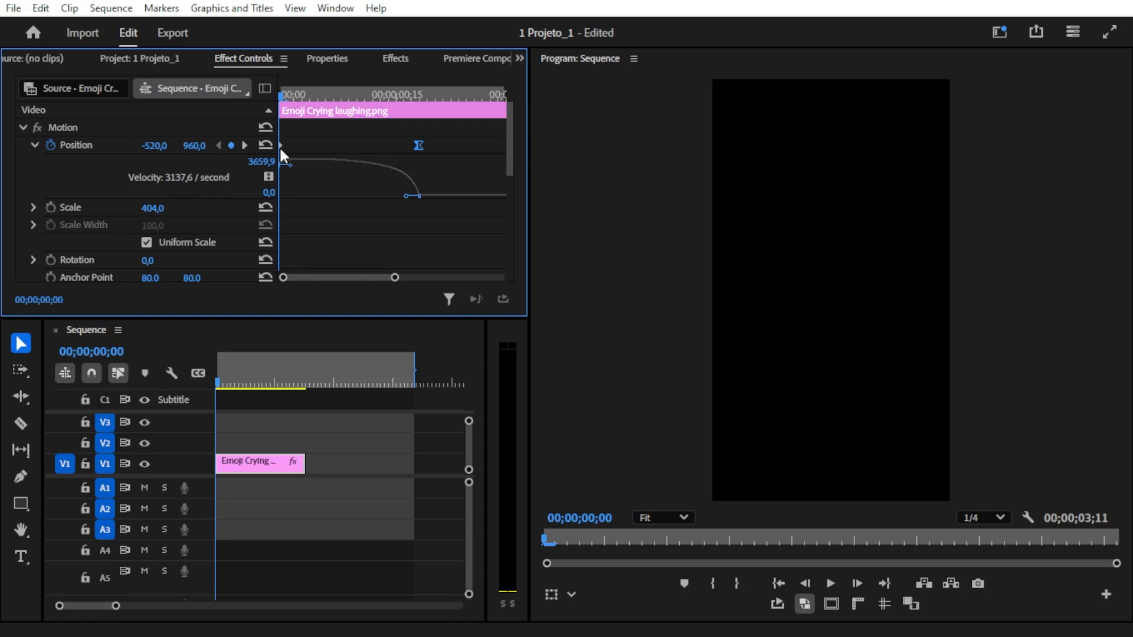
{"action": "left_click_drag", "start_coordinate": [290, 168], "coordinate": [285, 200]}
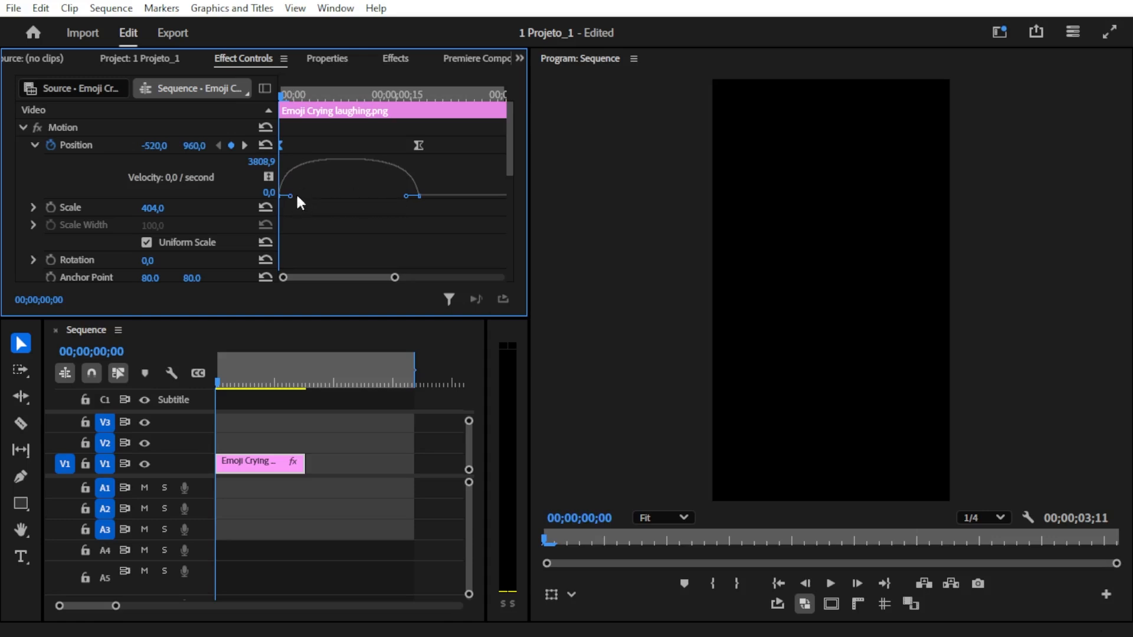
- Play the eased slide-in from its start and check the Position velocity at 00;00;00;18 and midway at 00;00;00;08
{"action": "mouse_move", "coordinate": [283, 99]}
{"action": "left_mouse_down"}
{"action": "mouse_move", "coordinate": [365, 113]}
{"action": "mouse_move", "coordinate": [335, 113]}
{"action": "mouse_move", "coordinate": [378, 94]}
{"action": "mouse_move", "coordinate": [424, 113]}
{"action": "left_mouse_up"}
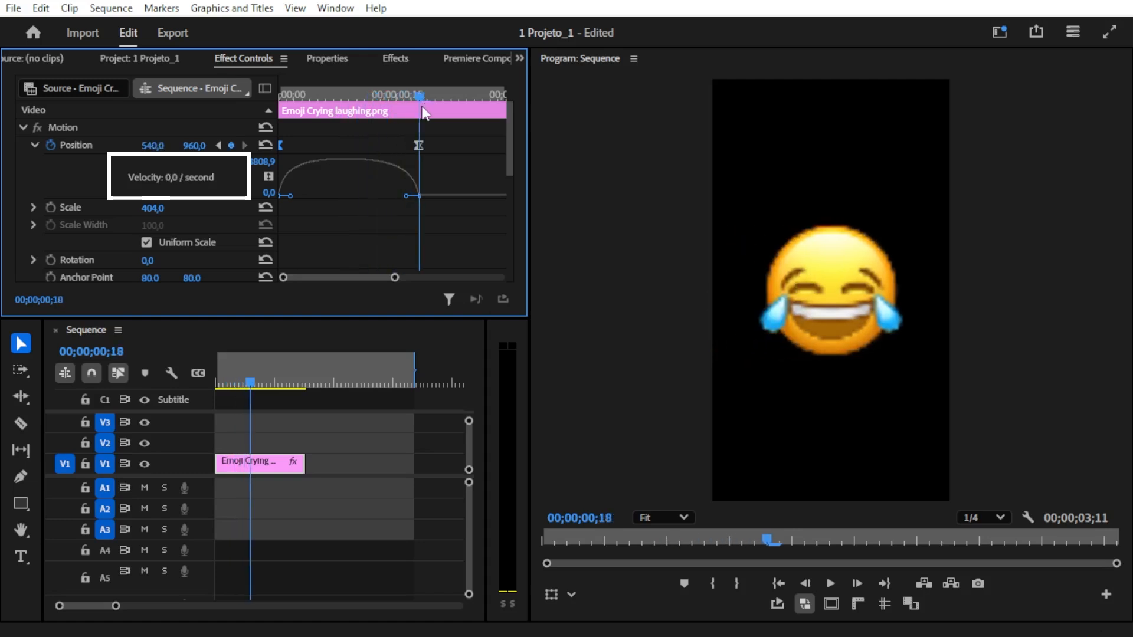
{"action": "key", "text": "Home"}
{"action": "key", "text": "space"}
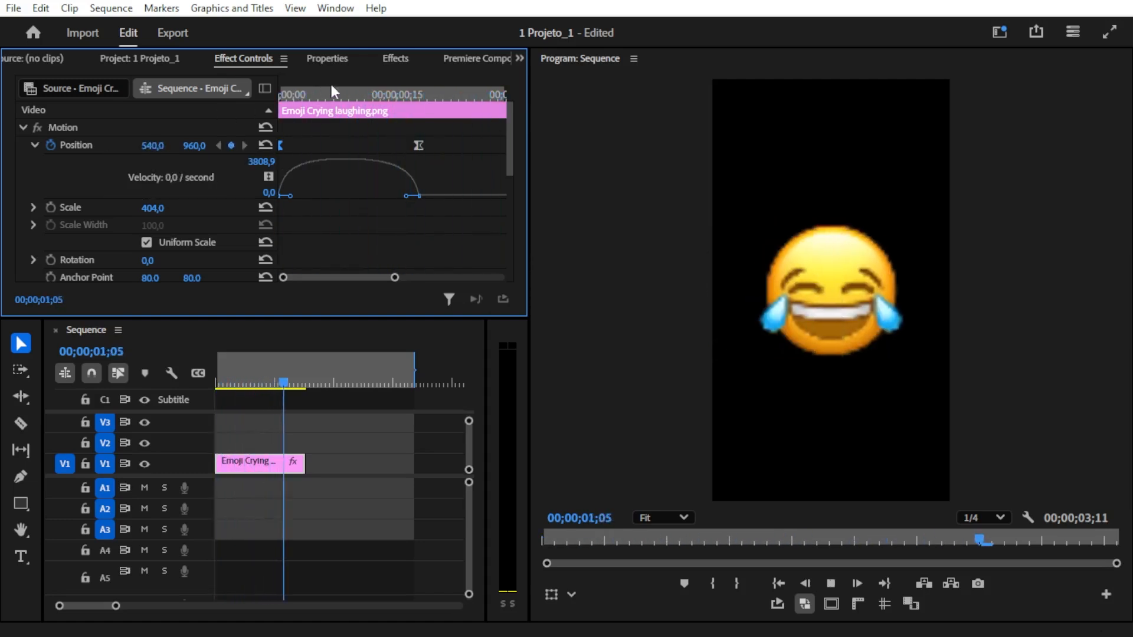
{"action": "left_click_drag", "start_coordinate": [328, 91], "coordinate": [221, 91]}
{"action": "key", "text": "space"}
{"action": "key", "text": "space"}
{"action": "left_click_drag", "start_coordinate": [359, 100], "coordinate": [240, 107]}
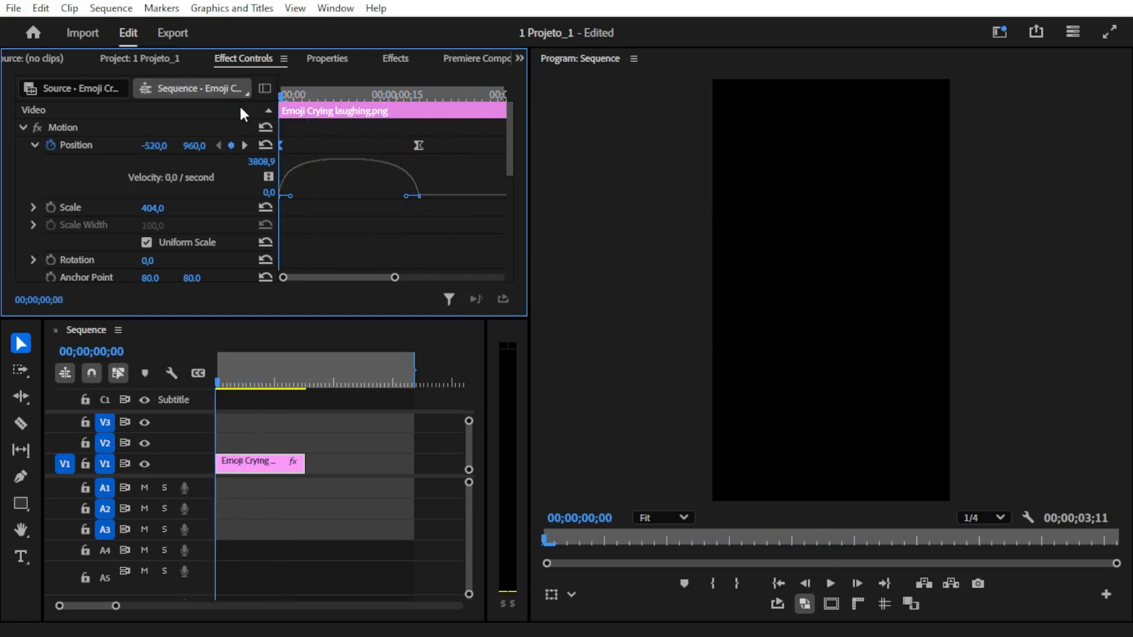
{"action": "left_click", "coordinate": [341, 97]}
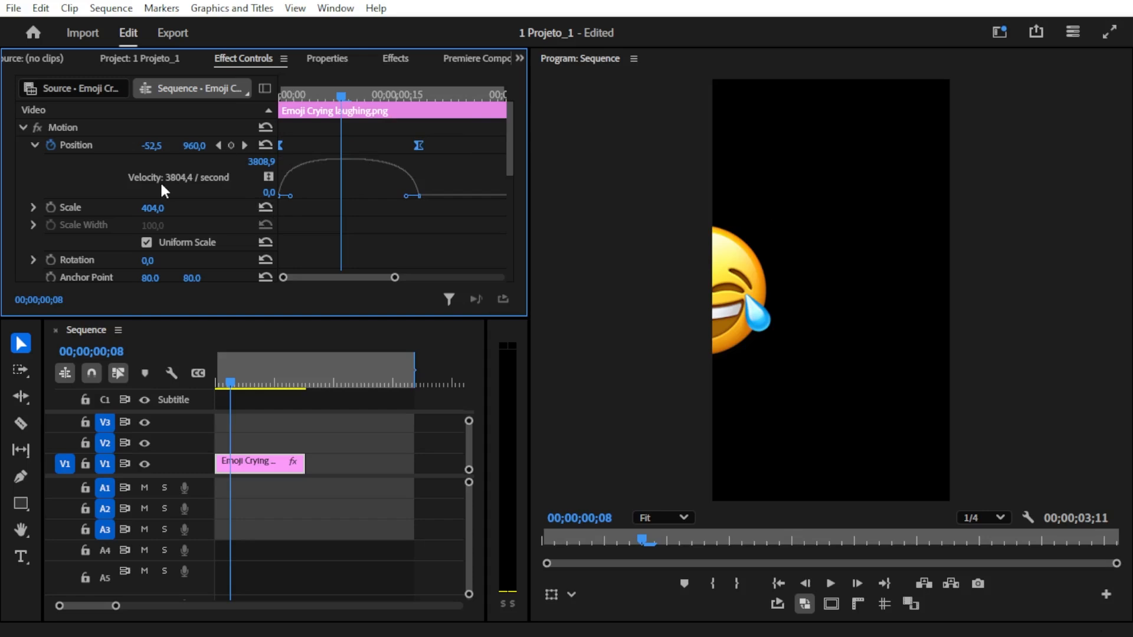
- Select both Position keyframes and set their temporal interpolation to Bezier
{"action": "left_click_drag", "start_coordinate": [456, 126], "coordinate": [216, 172]}
{"action": "right_click", "coordinate": [417, 145]}
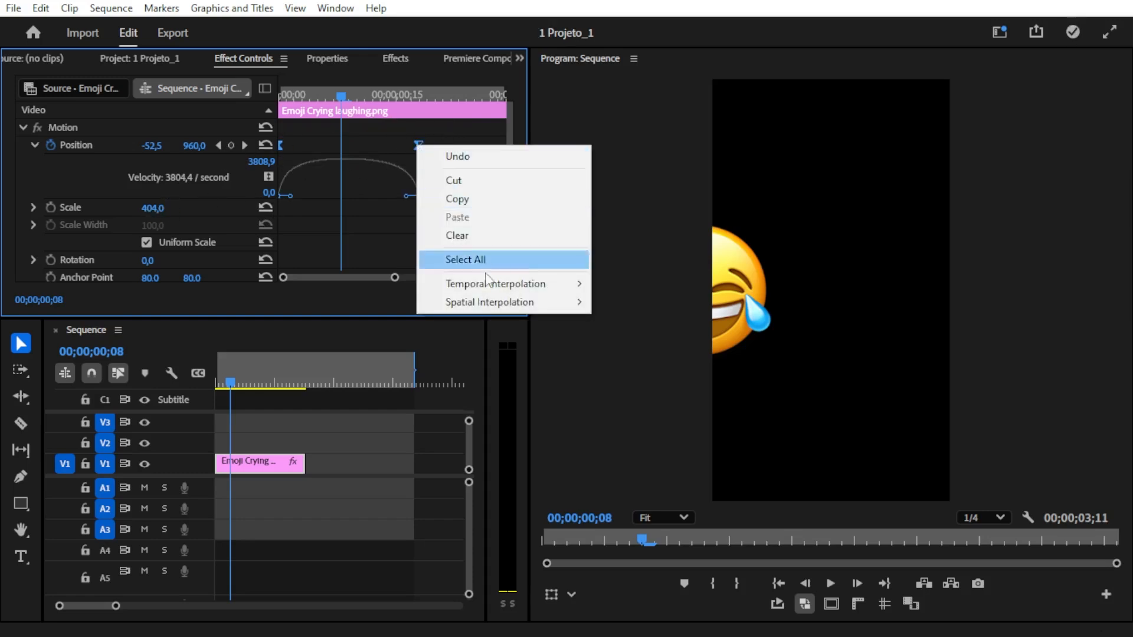
{"action": "mouse_move", "coordinate": [483, 284]}
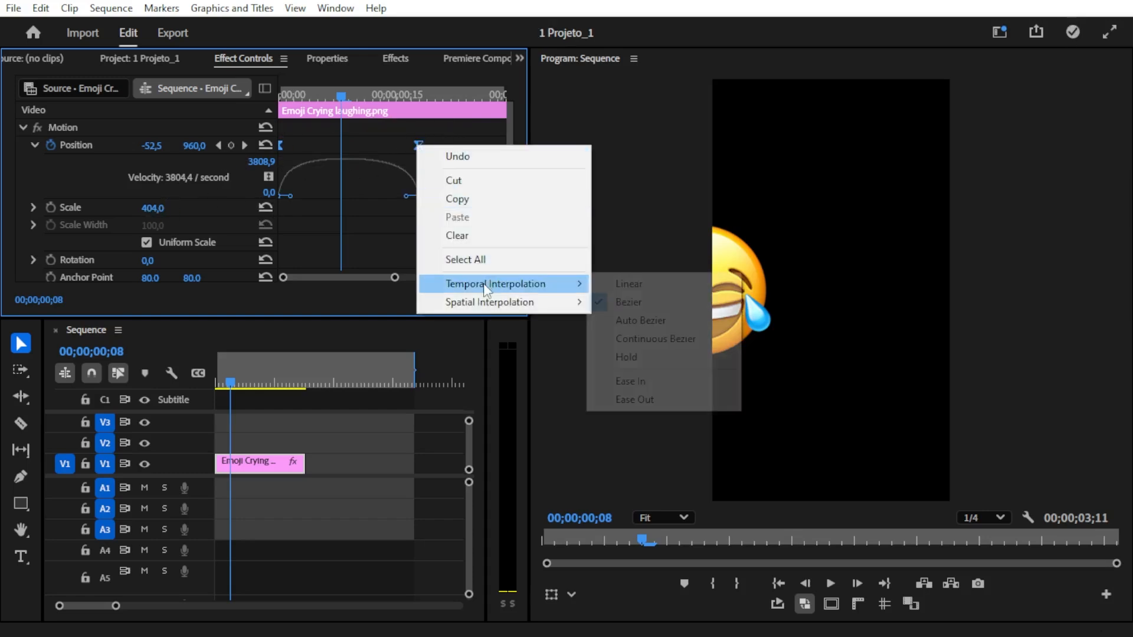
{"action": "left_click", "coordinate": [627, 302]}
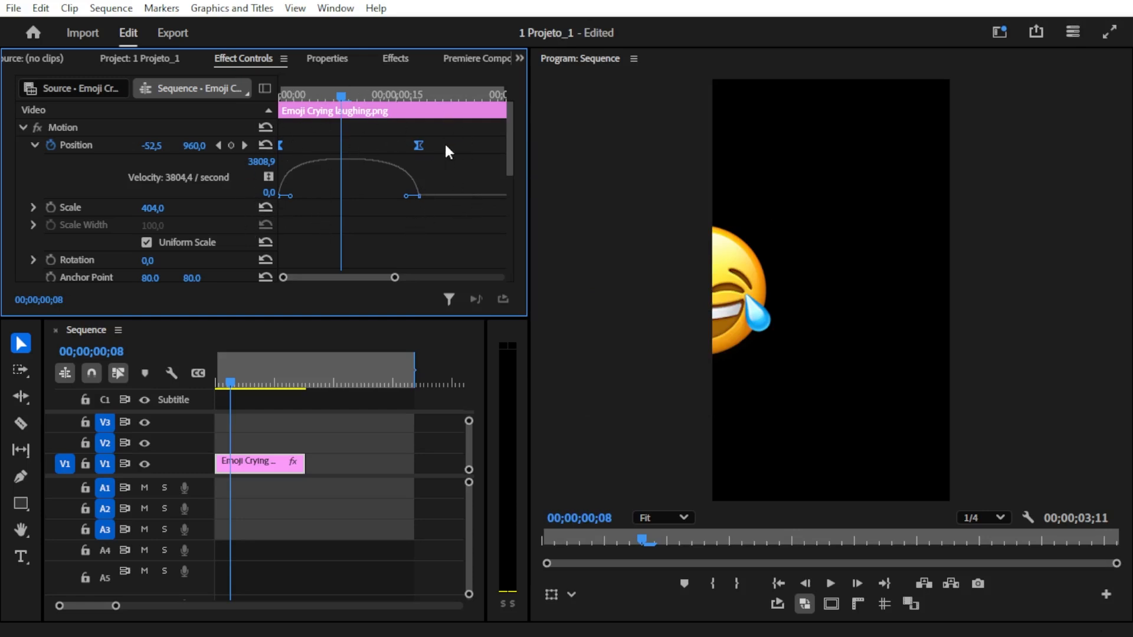
- Try Linear temporal interpolation on both Position keyframes and undo the change
{"action": "right_click", "coordinate": [418, 144]}
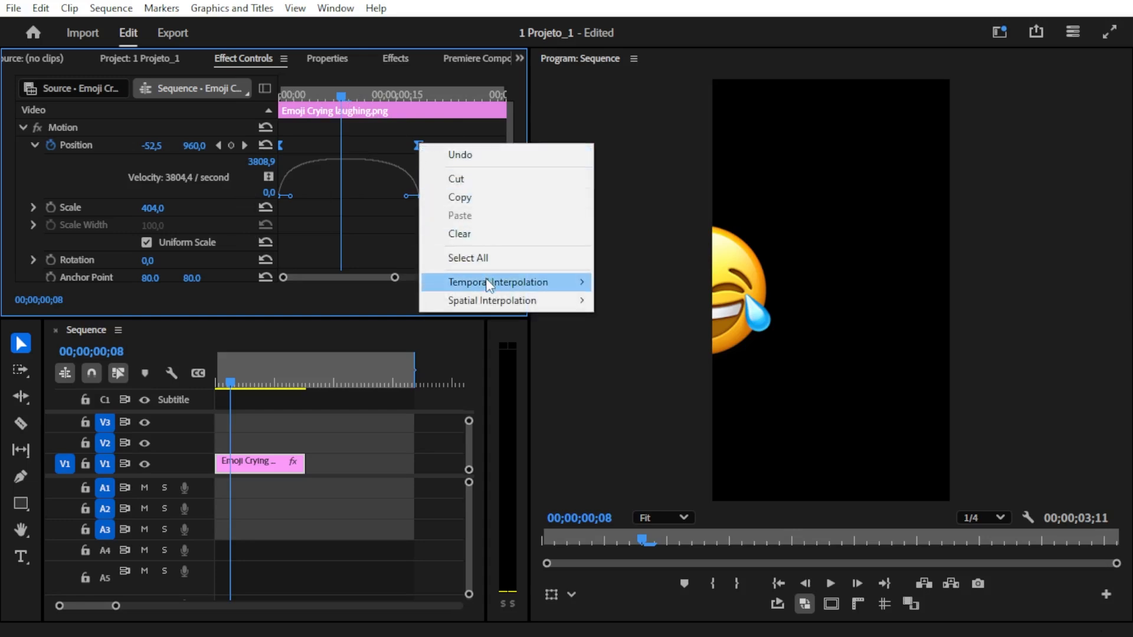
{"action": "mouse_move", "coordinate": [489, 284]}
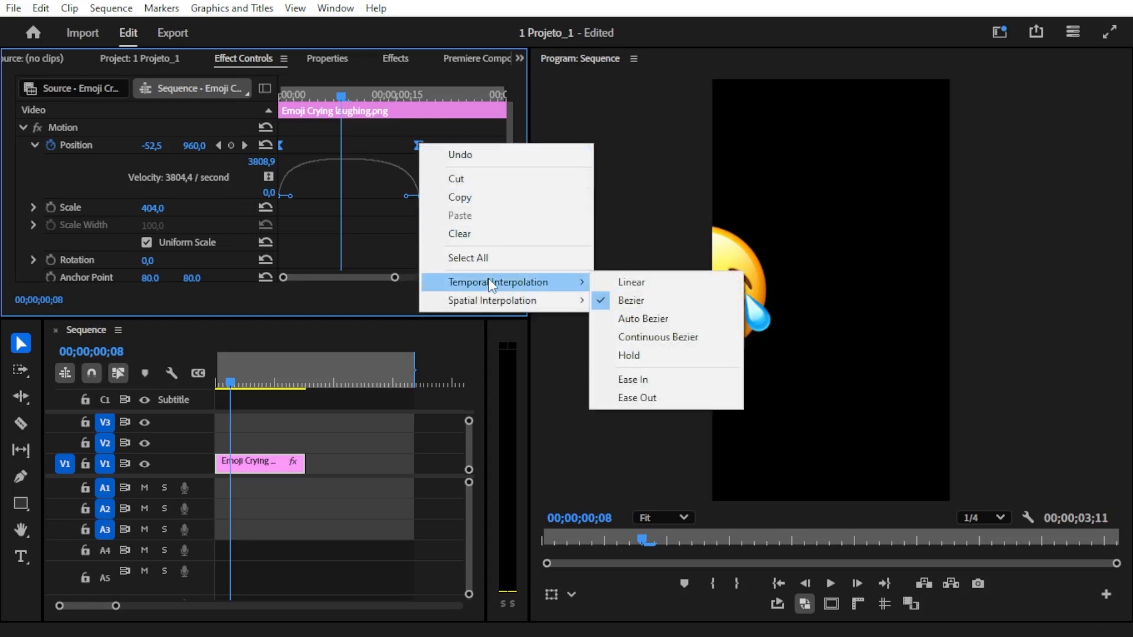
{"action": "left_click", "coordinate": [613, 284]}
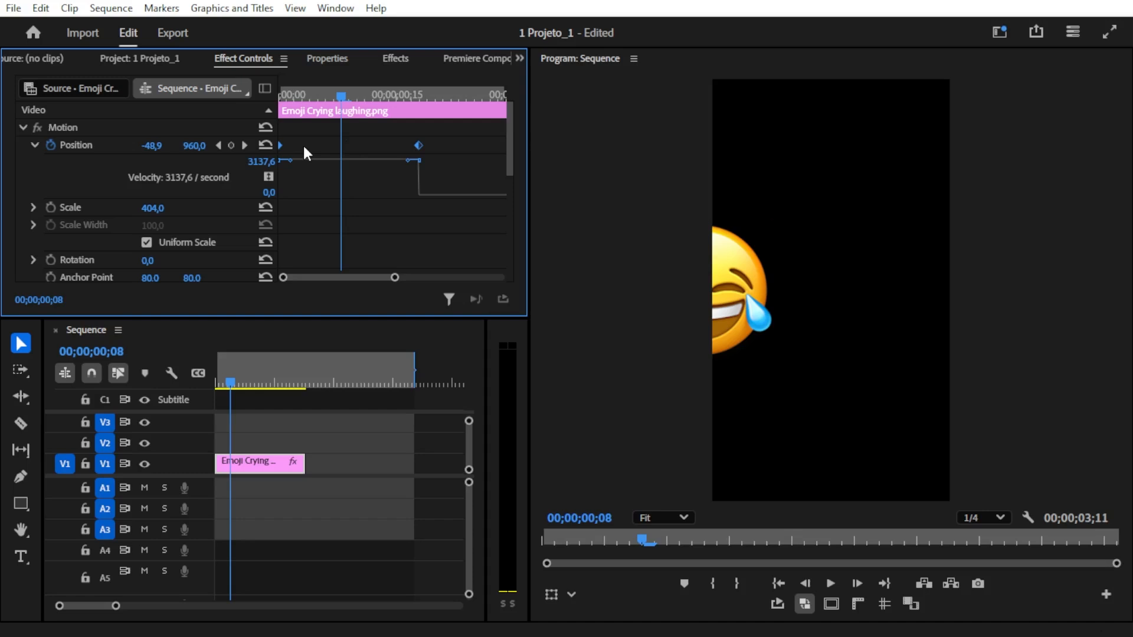
{"action": "key", "text": "ctrl+z"}
- Lengthen the velocity handles of both Position keyframes toward each other, forming a bell-shaped curve that peaks at about 9112
{"action": "left_click_drag", "start_coordinate": [342, 95], "coordinate": [279, 108]}
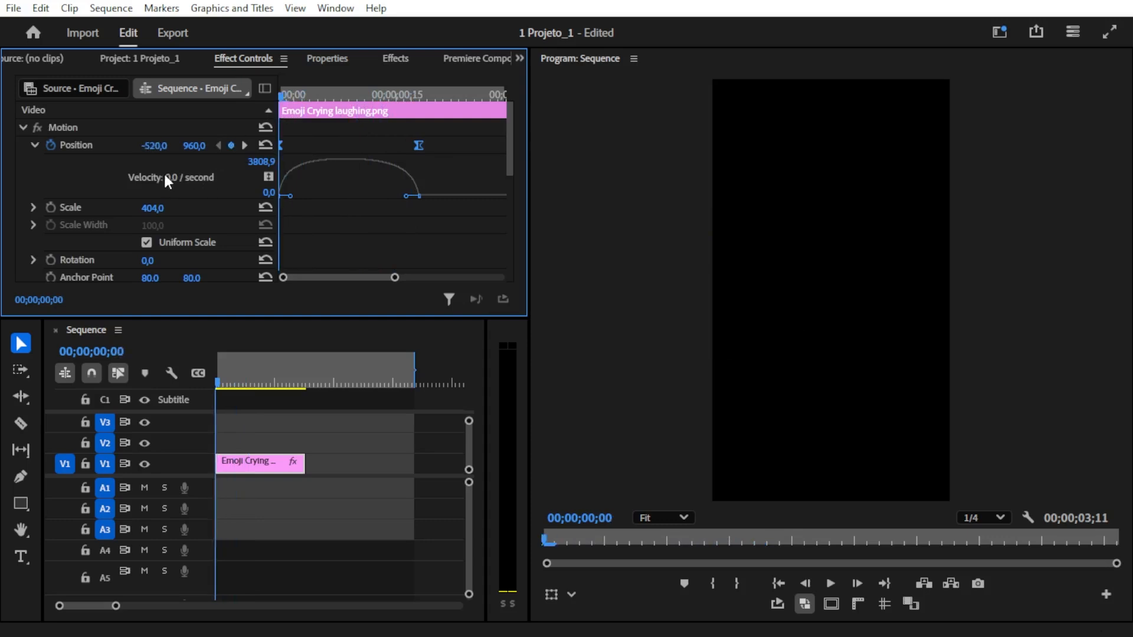
{"action": "left_click_drag", "start_coordinate": [287, 93], "coordinate": [424, 158]}
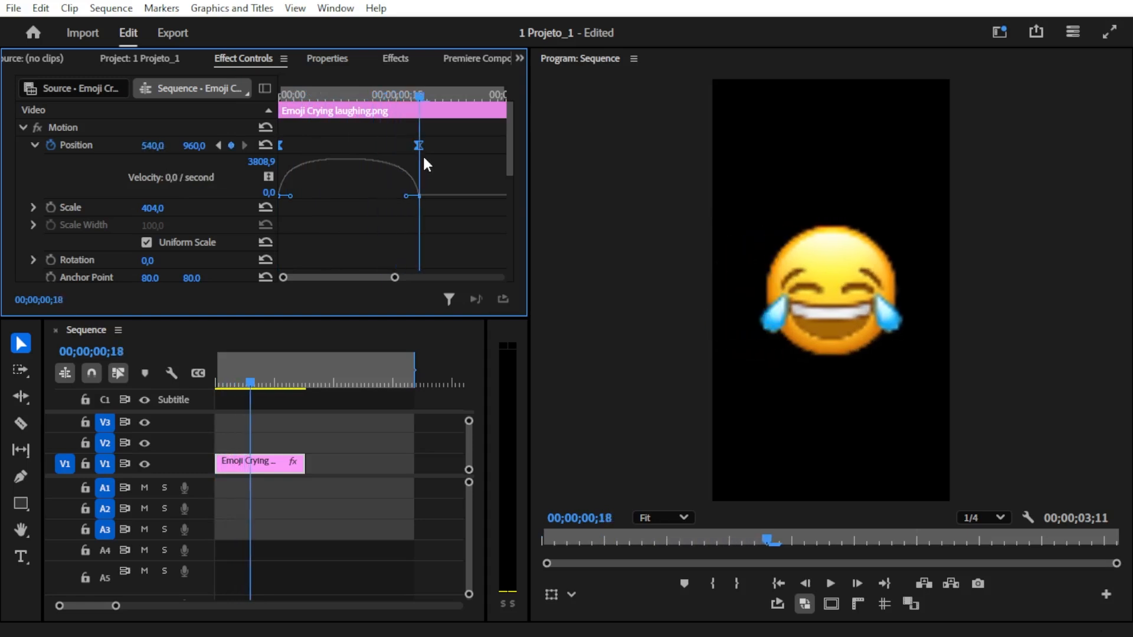
{"action": "left_click_drag", "start_coordinate": [403, 196], "coordinate": [317, 199]}
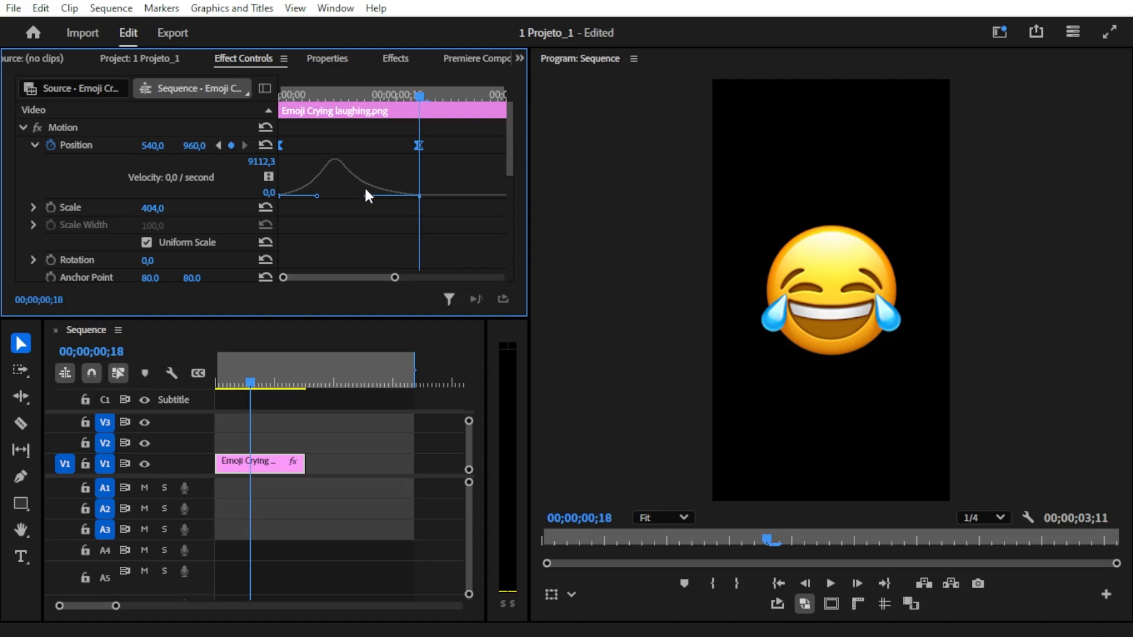
- Play the clip repeatedly from its start to review the slide-in with the bell-shaped velocity curve
{"action": "left_click_drag", "start_coordinate": [416, 95], "coordinate": [253, 93]}
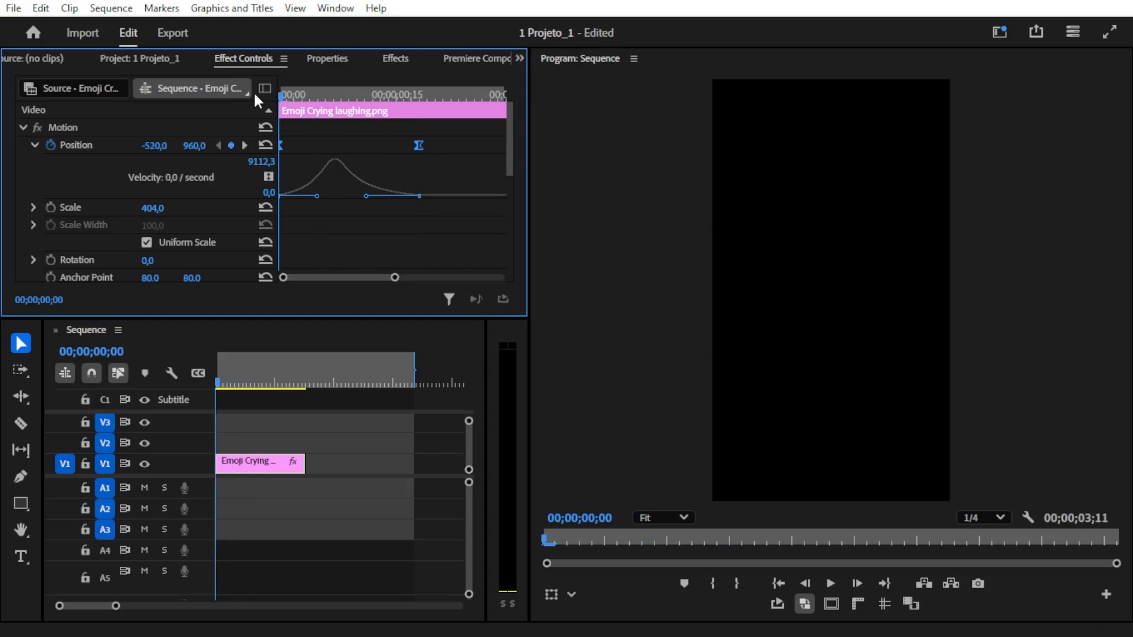
{"action": "key", "text": "space"}
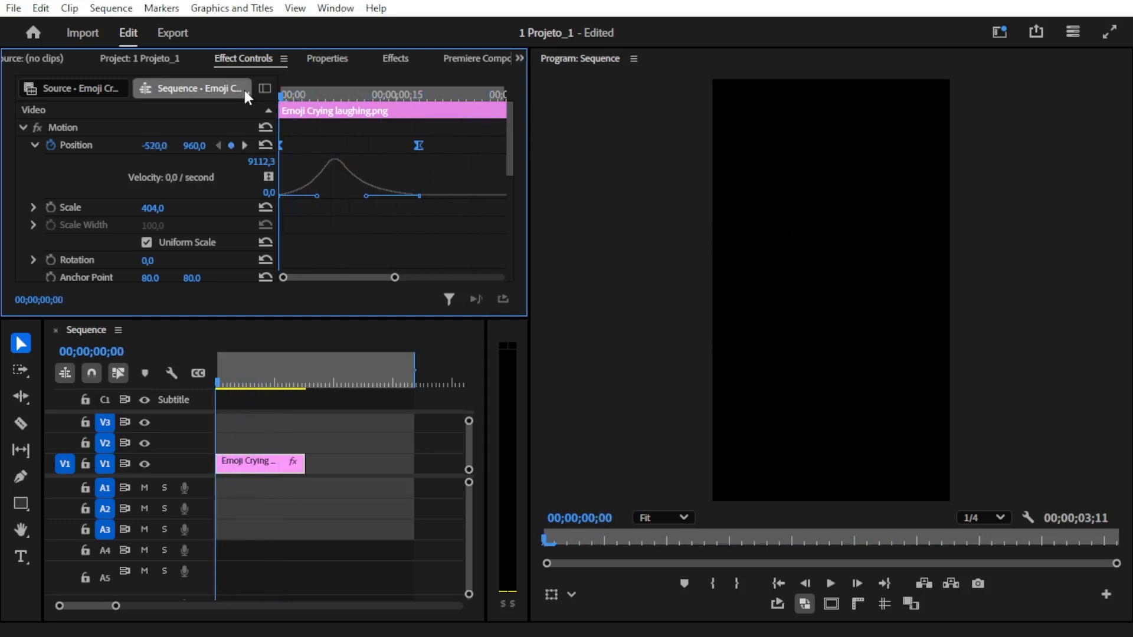
{"action": "key", "text": "space"}
{"action": "left_click_drag", "start_coordinate": [306, 96], "coordinate": [273, 95]}
{"action": "key", "text": "space"}
{"action": "key", "text": "space"}
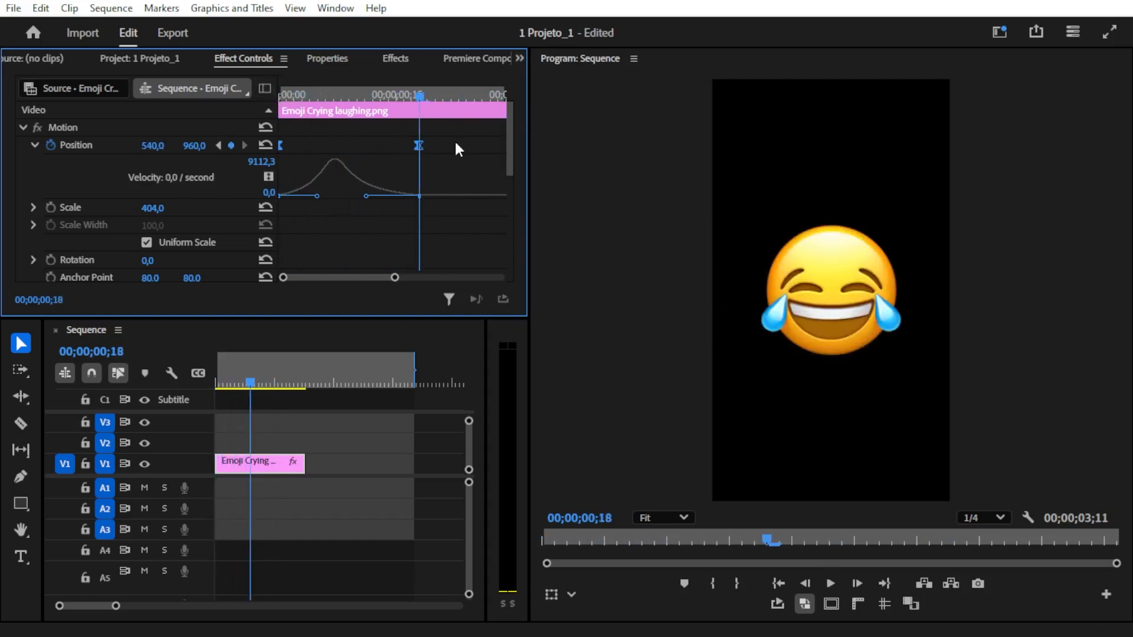
- Move the Position keyframe from 00;00;00;18 to 00;00;00;24 and play the slower slide-in from the clip's start
{"action": "left_click", "coordinate": [439, 163]}
{"action": "left_click_drag", "start_coordinate": [416, 146], "coordinate": [465, 146]}
{"action": "left_click_drag", "start_coordinate": [464, 95], "coordinate": [264, 111]}
{"action": "key", "text": "space"}
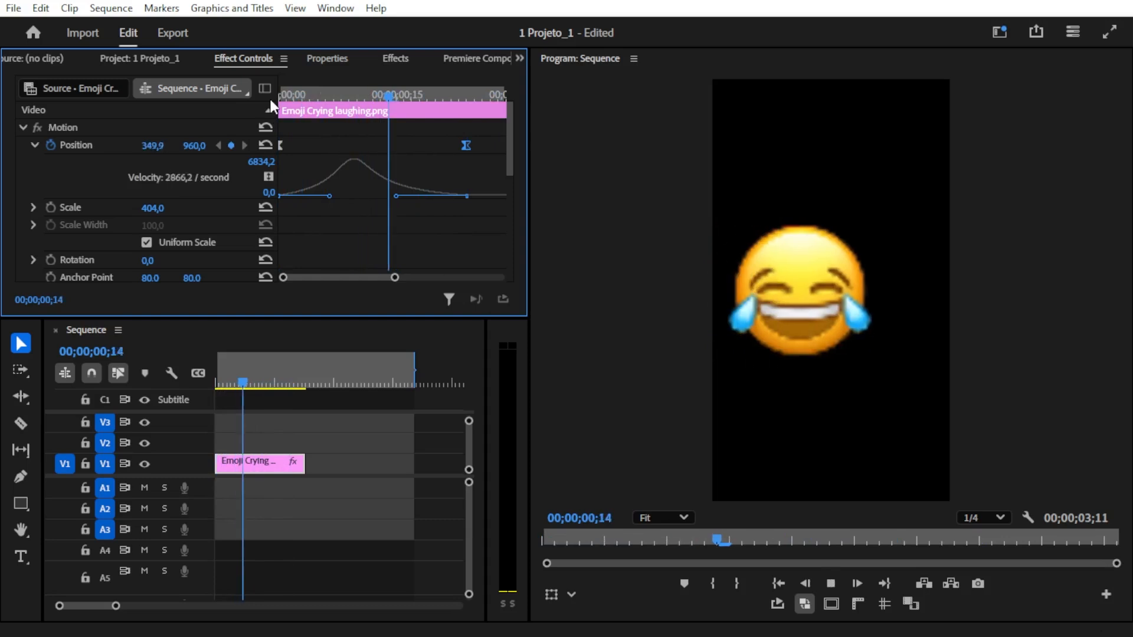
{"action": "key", "text": "space"}
{"action": "key", "text": "Home"}
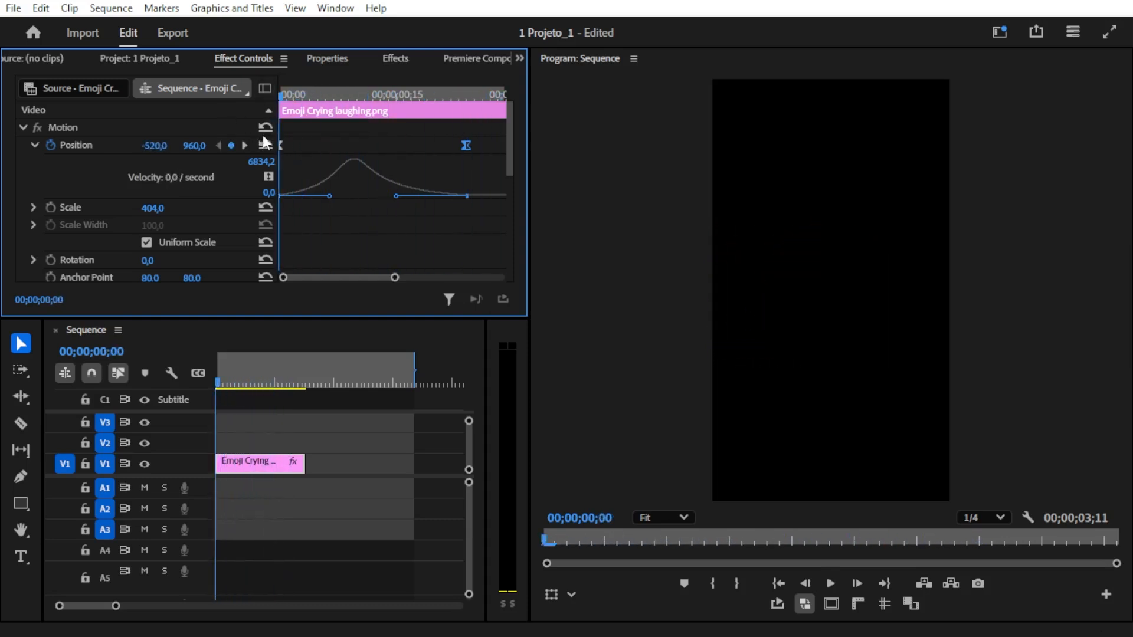
- Move the first Position keyframe to 00;00;00;03 and collapse its outgoing velocity handle so the emoji enters at full speed
{"action": "left_click_drag", "start_coordinate": [278, 144], "coordinate": [300, 146]}
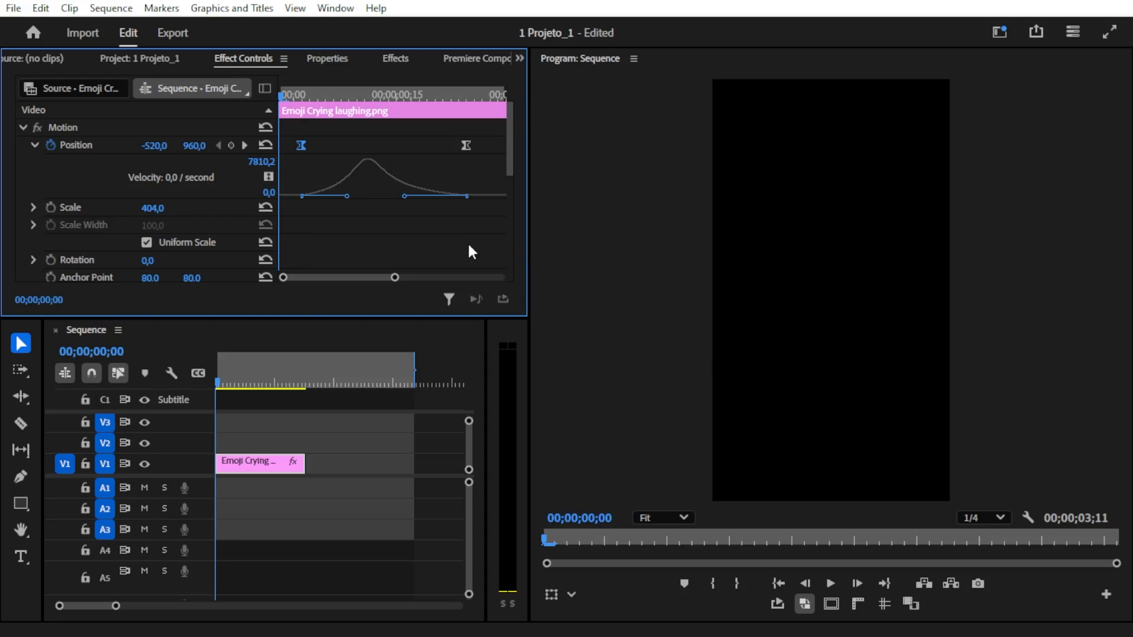
{"action": "left_click_drag", "start_coordinate": [347, 196], "coordinate": [294, 209]}
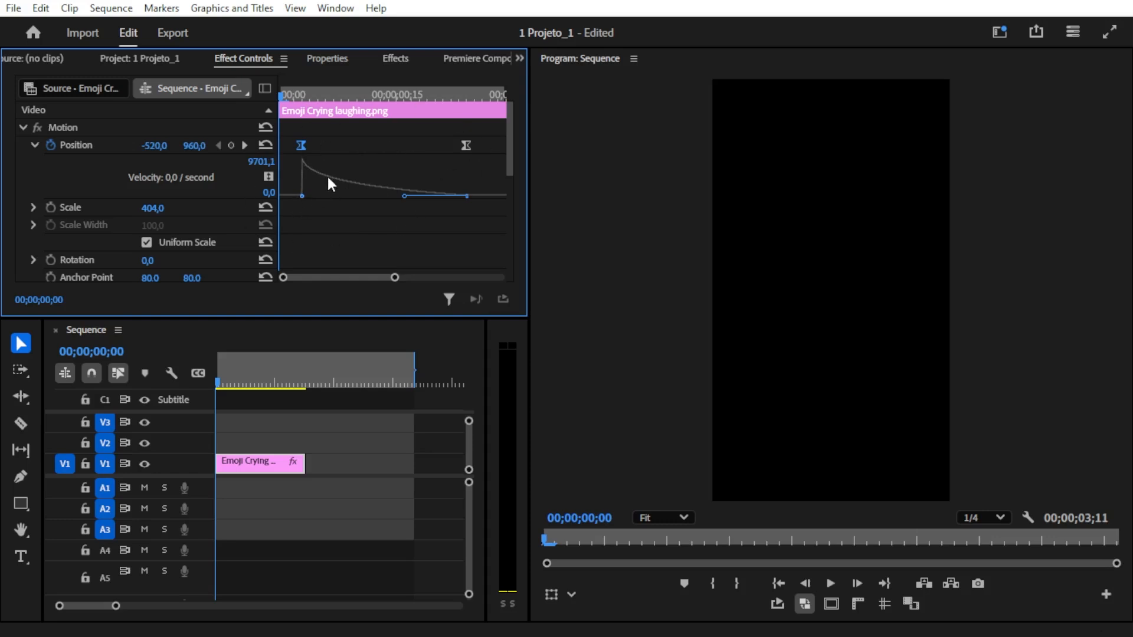
{"action": "left_click", "coordinate": [466, 145]}
- Play the slide-in repeatedly from the first Position keyframe to review the fast start and gradual slowdown
{"action": "left_click", "coordinate": [295, 95]}
{"action": "key", "text": "space"}
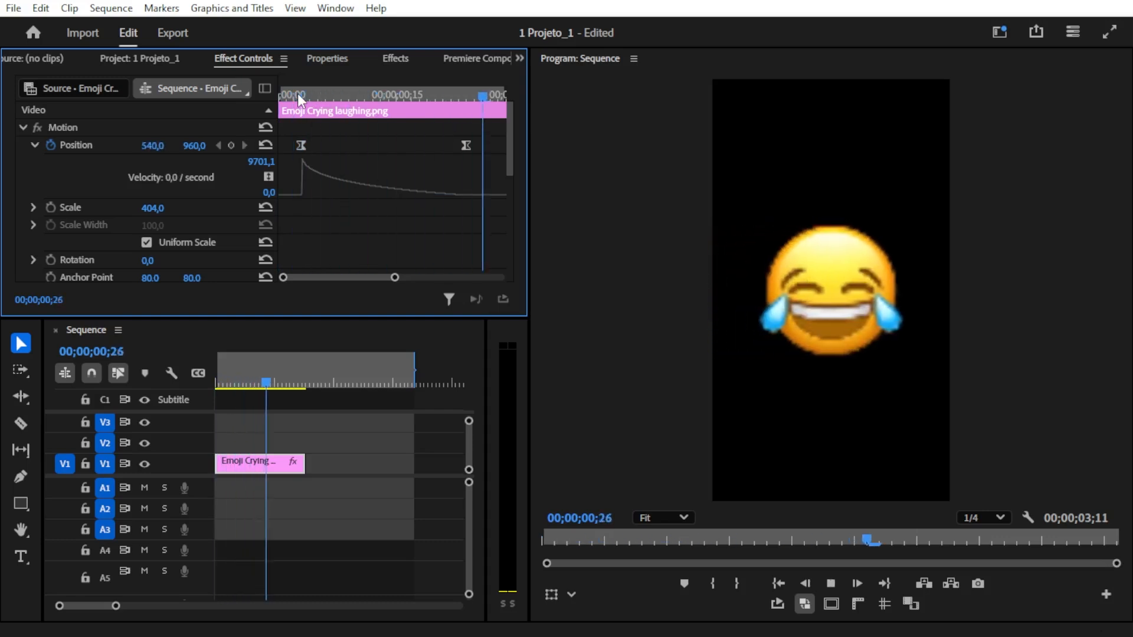
{"action": "left_click", "coordinate": [300, 96]}
{"action": "left_click_drag", "start_coordinate": [300, 95], "coordinate": [306, 96]}
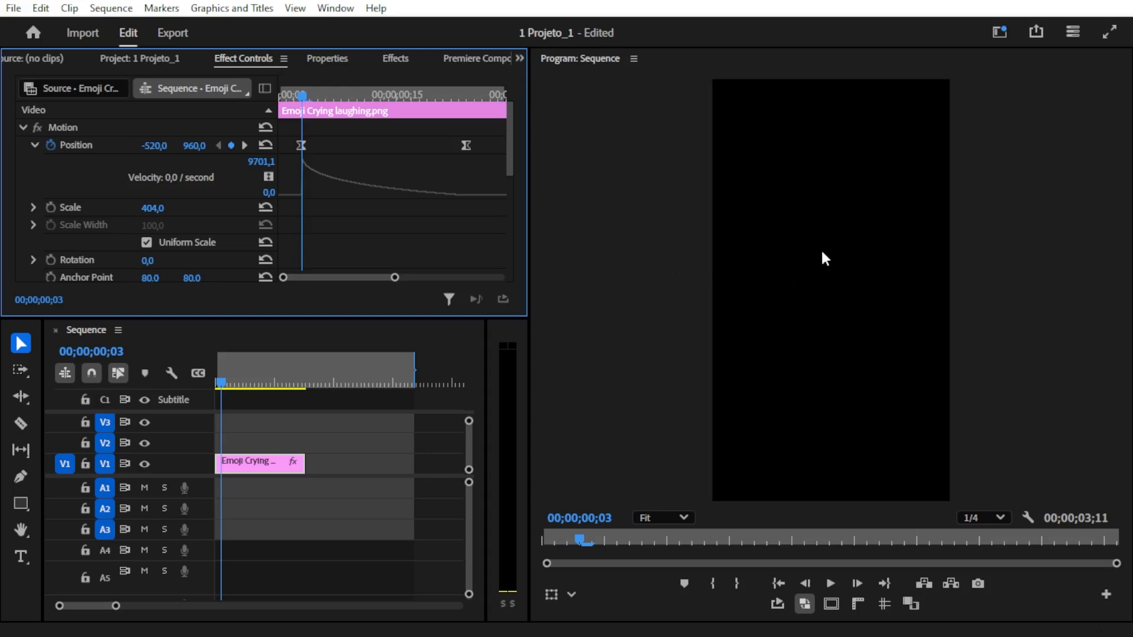
{"action": "key", "text": "space"}
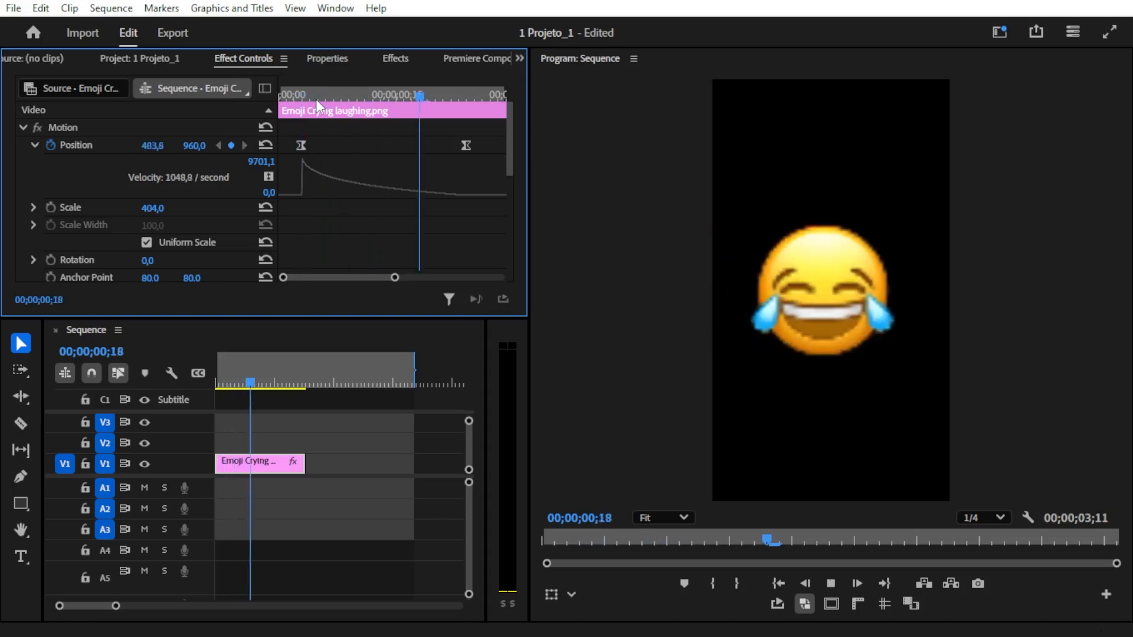
{"action": "left_click", "coordinate": [306, 96]}
{"action": "key", "text": "space"}
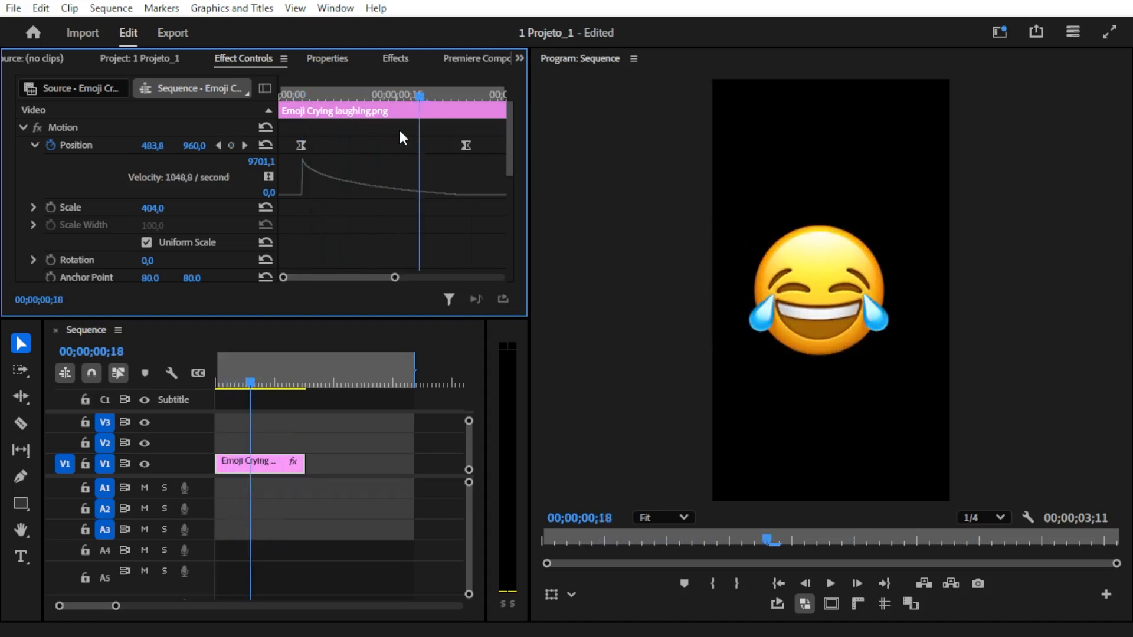
- Lengthen the incoming velocity handle of the Position keyframe at 00;00;00;24 toward the first keyframe, raising the peak to about 29775
{"action": "left_click", "coordinate": [466, 145]}
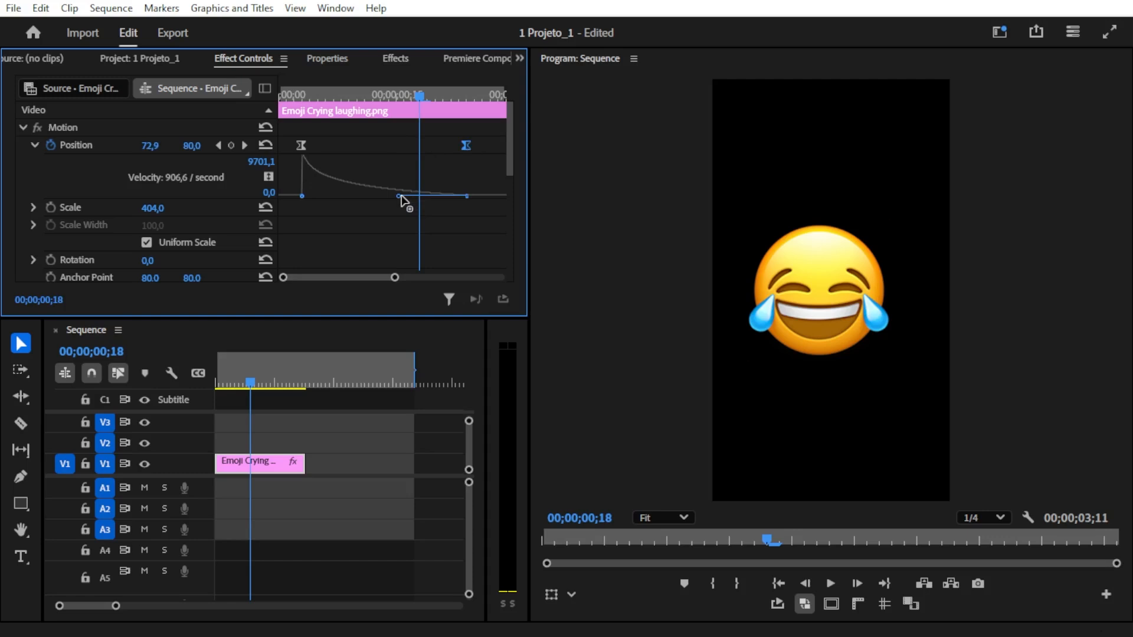
{"action": "left_click_drag", "start_coordinate": [401, 195], "coordinate": [401, 196]}
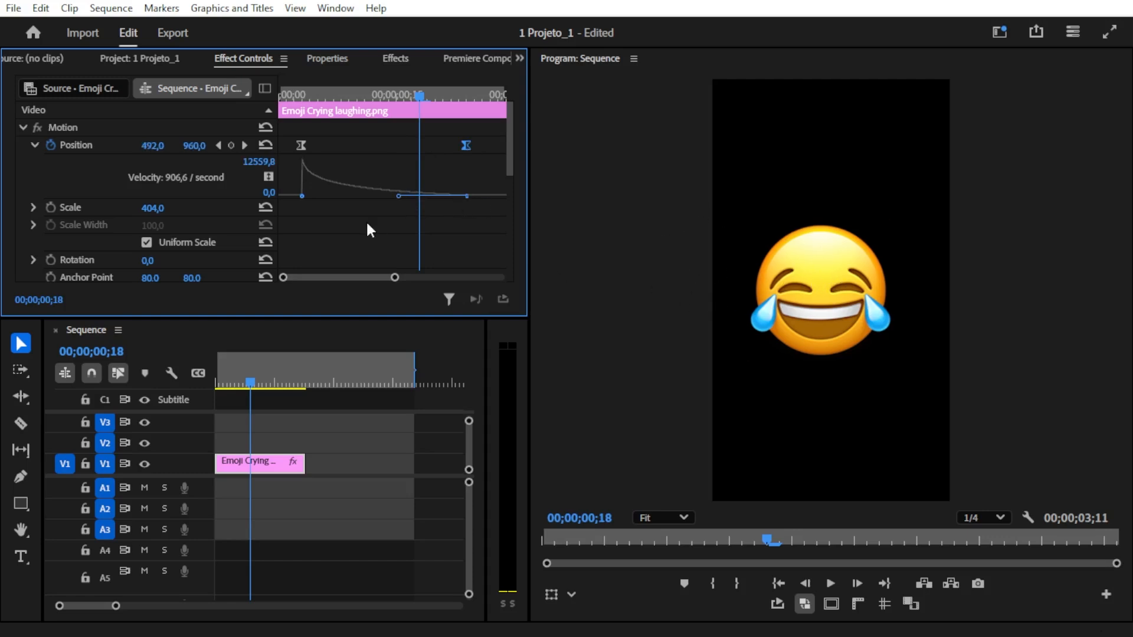
{"action": "left_click_drag", "start_coordinate": [399, 196], "coordinate": [369, 203]}
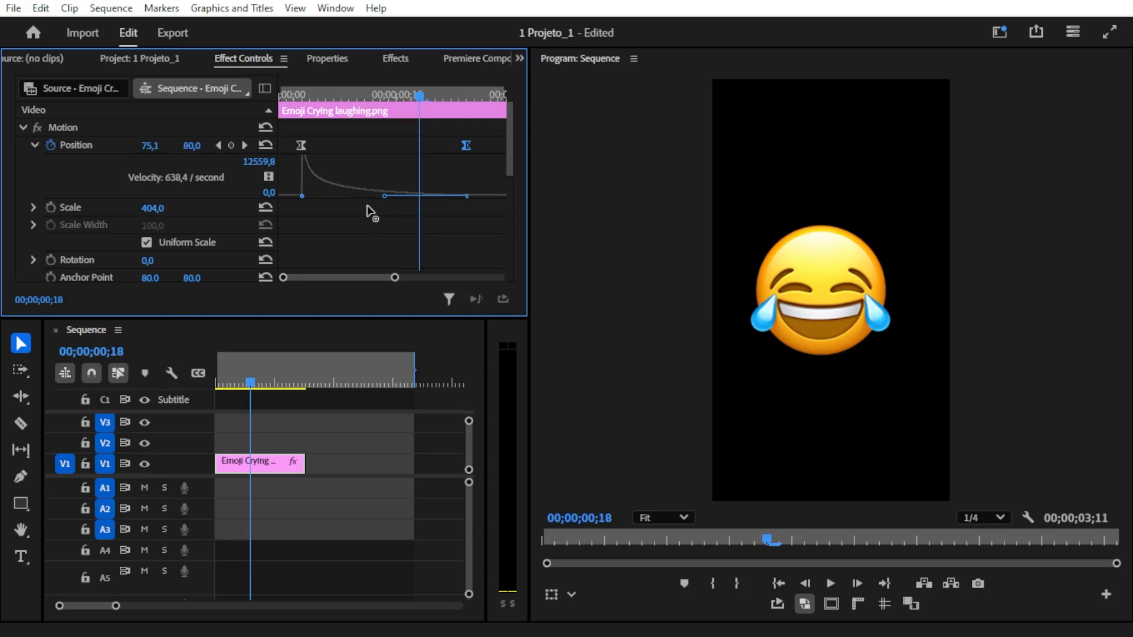
- Play the clip from 00;00;00;03 to review the slide-in with the sharper initial velocity peak
{"action": "left_click_drag", "start_coordinate": [344, 94], "coordinate": [307, 93]}
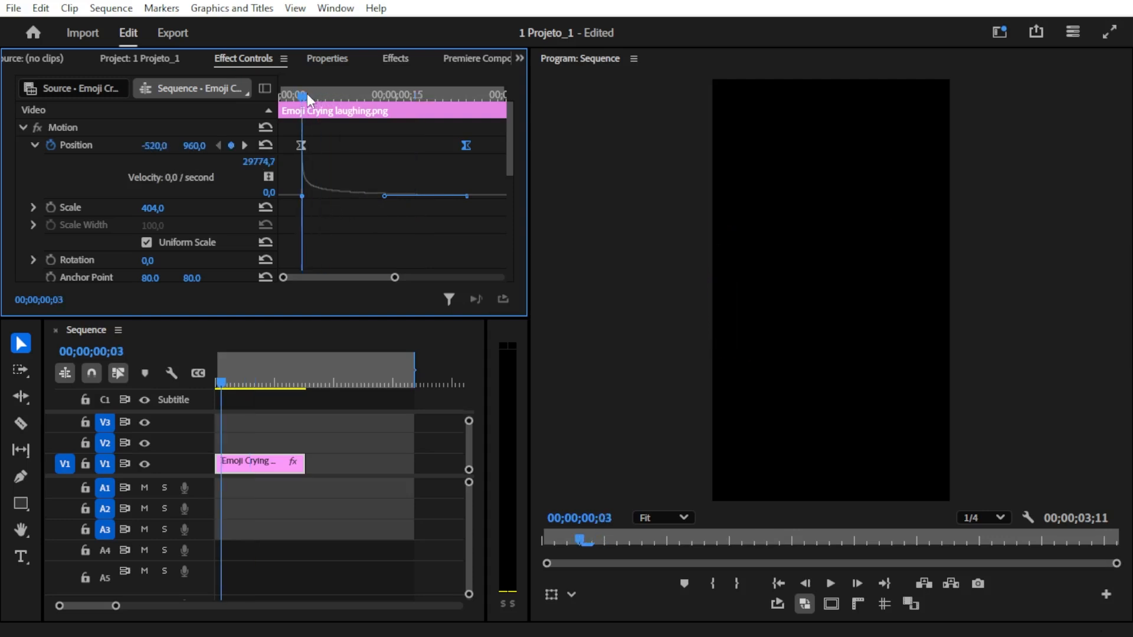
{"action": "key", "text": "space"}
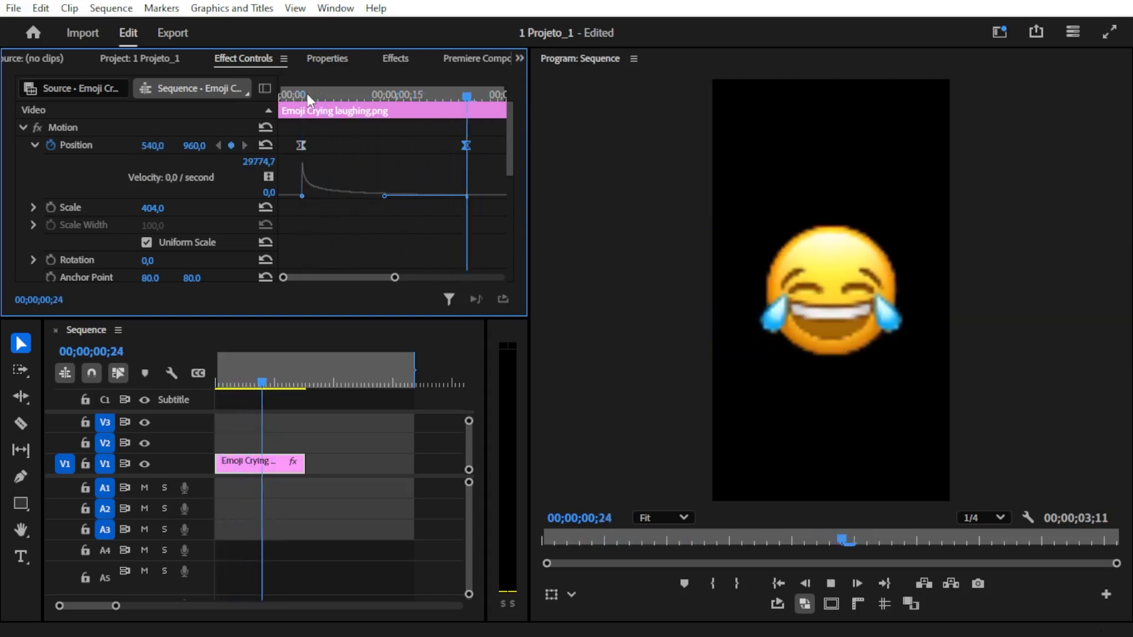
{"action": "key", "text": "space"}
{"action": "key", "text": "space"}
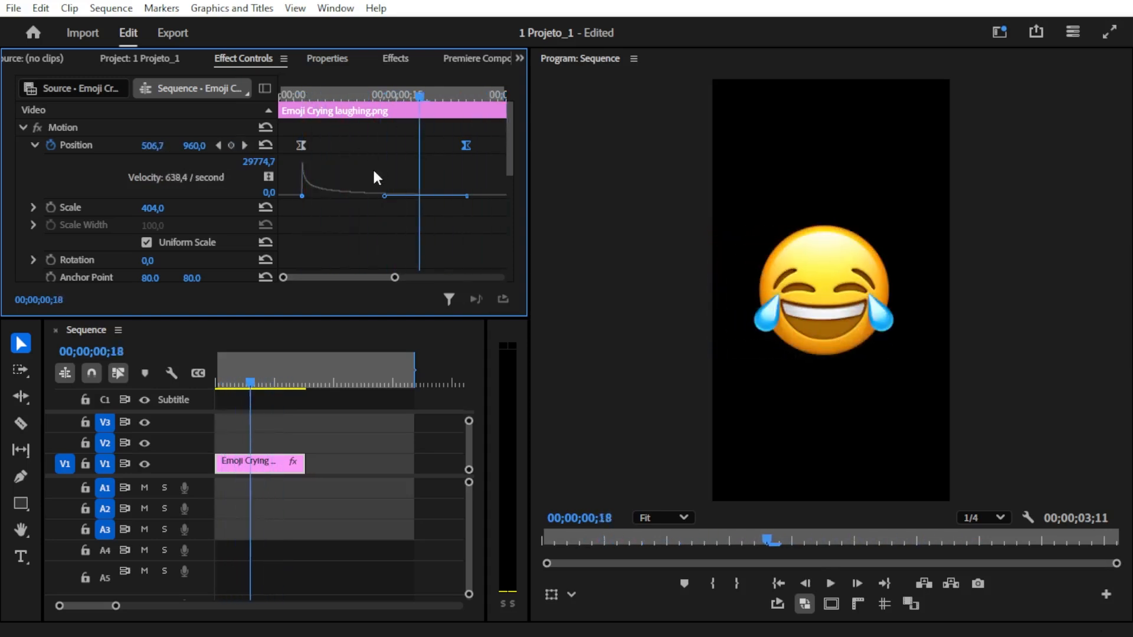
- Reshape the Position velocity curve with a longer outgoing first handle and shorter incoming last handle, peaking at about 9785, and play it
{"action": "mouse_move", "coordinate": [400, 196]}
{"action": "left_mouse_down"}
{"action": "mouse_move", "coordinate": [419, 208]}
{"action": "mouse_move", "coordinate": [384, 207]}
{"action": "mouse_move", "coordinate": [419, 207]}
{"action": "left_mouse_up"}
{"action": "left_click_drag", "start_coordinate": [305, 201], "coordinate": [377, 206]}
{"action": "left_click_drag", "start_coordinate": [350, 94], "coordinate": [317, 97]}
{"action": "key", "text": "space"}
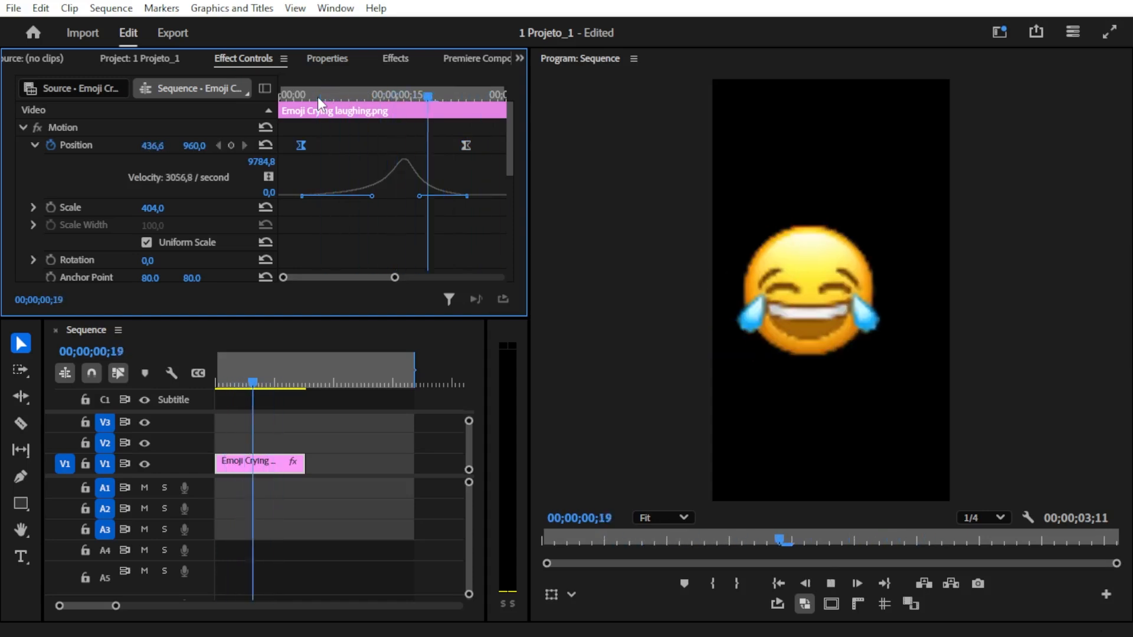
- Review the slide-in from 00;00;00;03 with the speed peak in the middle of the move, and save the project
{"action": "left_click", "coordinate": [299, 99]}
{"action": "left_click_drag", "start_coordinate": [299, 104], "coordinate": [300, 127]}
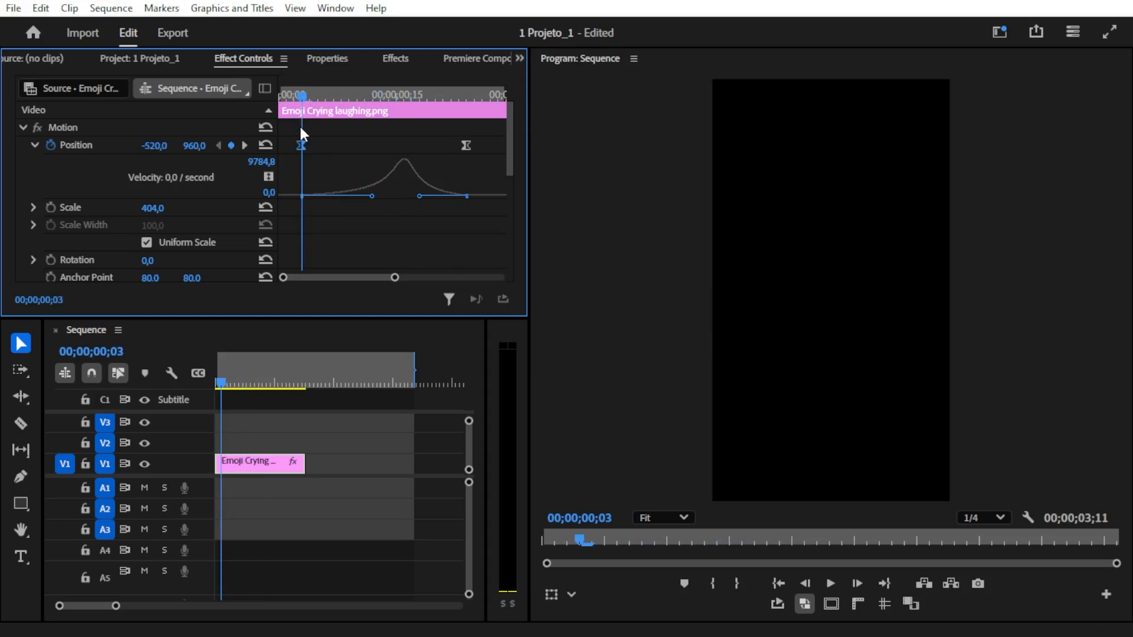
{"action": "key", "text": "space"}
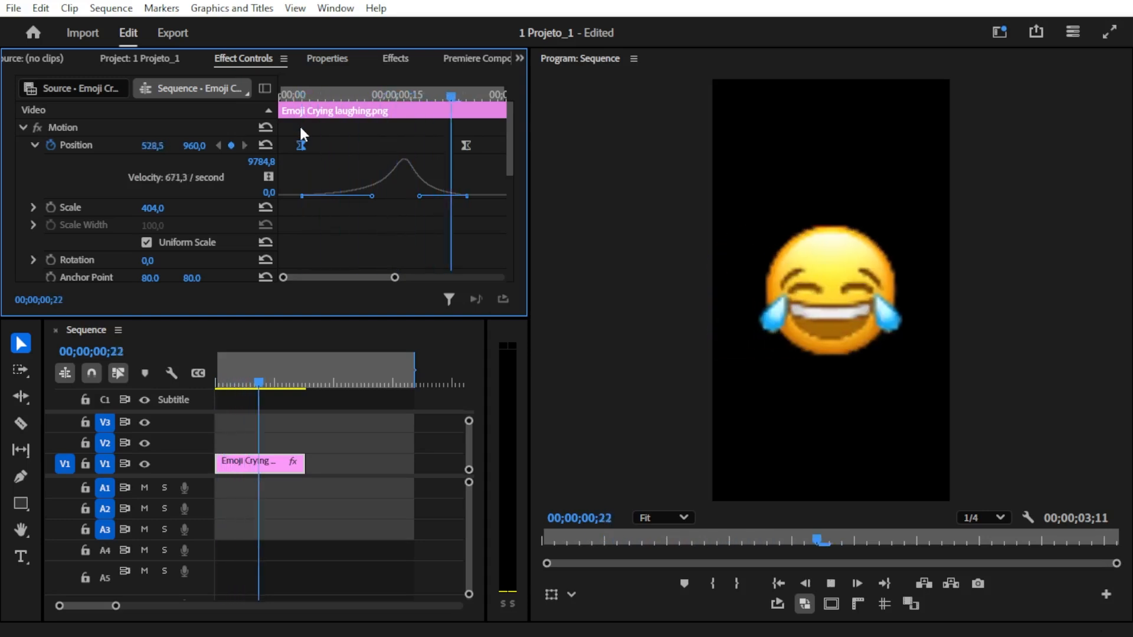
{"action": "left_click", "coordinate": [398, 99]}
{"action": "left_click_drag", "start_coordinate": [399, 101], "coordinate": [405, 130]}
{"action": "key", "text": "space"}
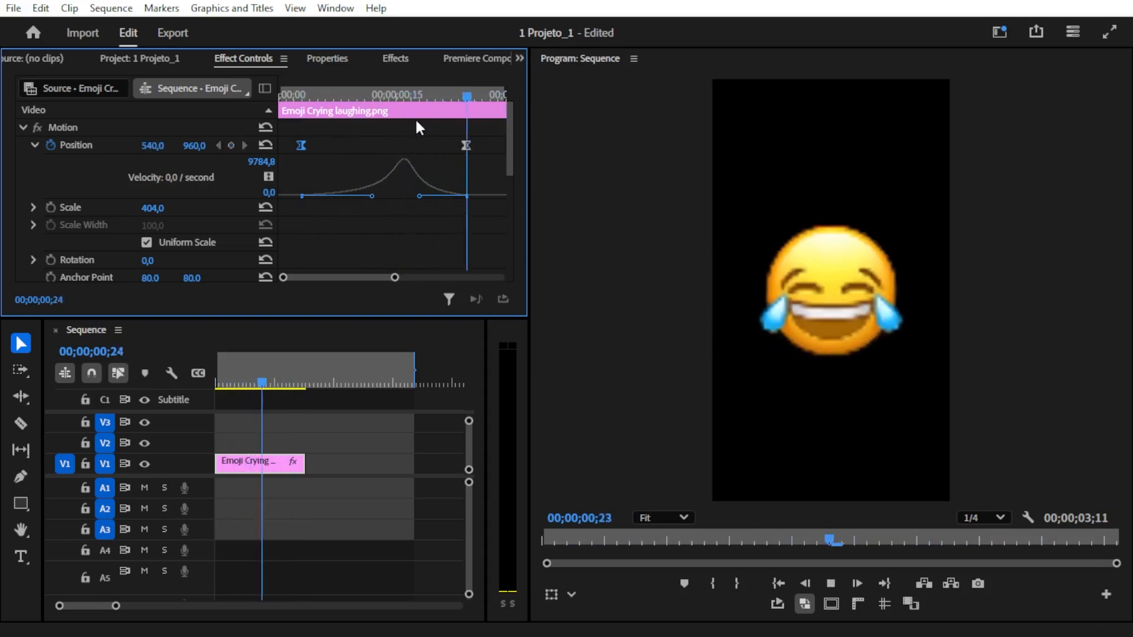
{"action": "left_click", "coordinate": [305, 97]}
{"action": "key", "text": "ctrl+s"}
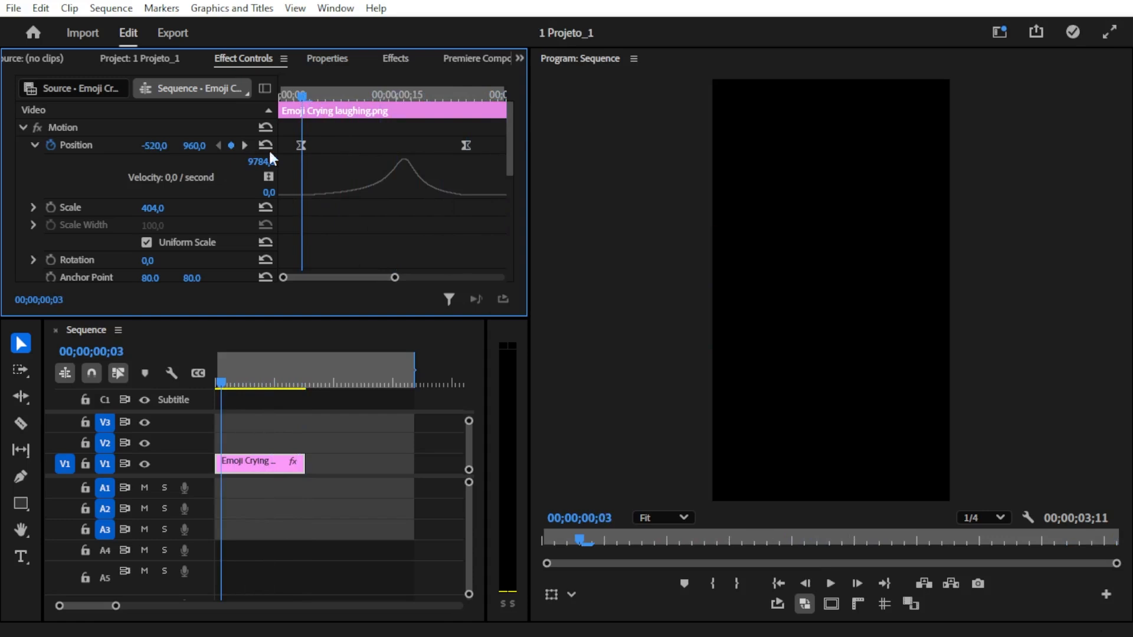
- Go to the last Position keyframe at 00;00;00;24 and remove all Position keyframes, keeping the emoji centred in the frame
{"action": "left_click", "coordinate": [245, 145]}
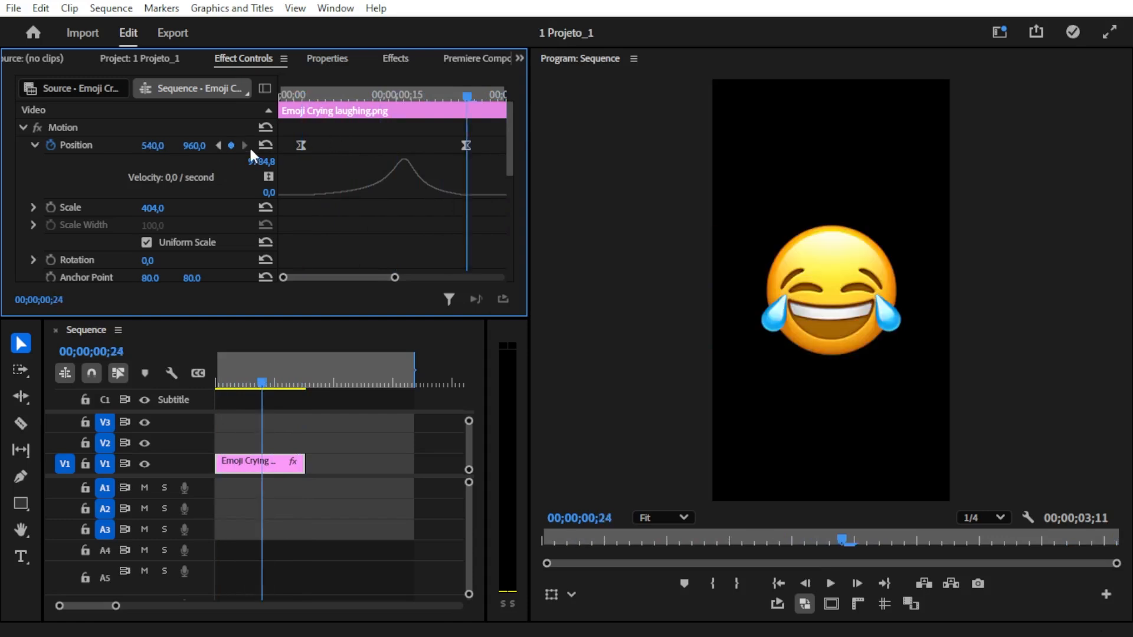
{"action": "left_click", "coordinate": [52, 144]}
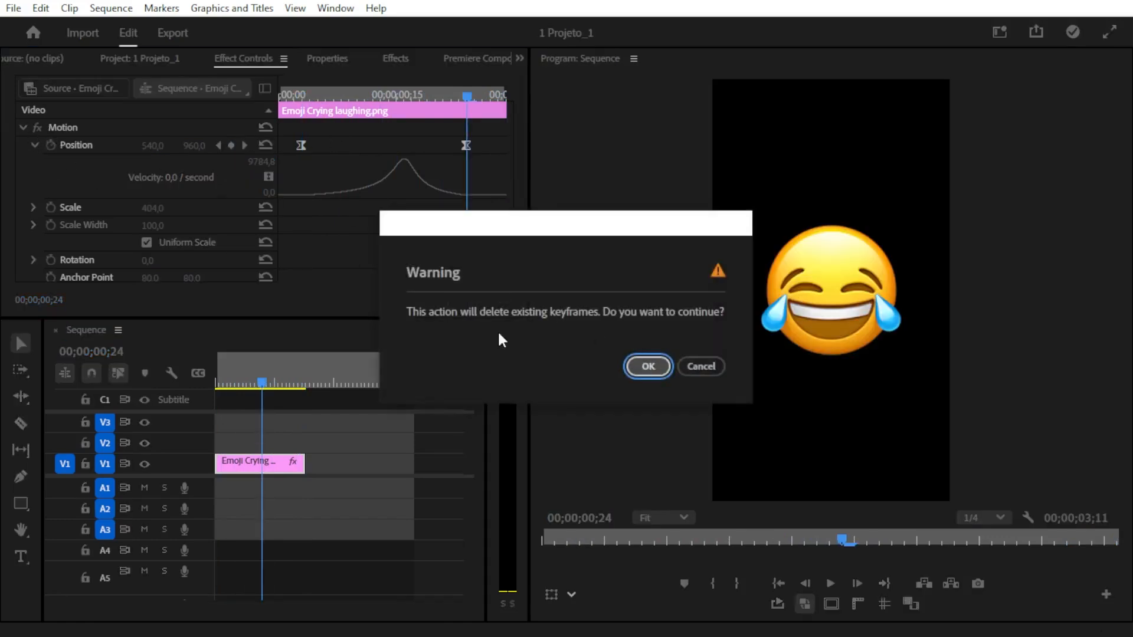
{"action": "left_click", "coordinate": [646, 366]}
- Animate the emoji's Scale with keyframes from 0 at 00;00;00;00 to 504 at 00;00;00;17
{"action": "left_click_drag", "start_coordinate": [322, 90], "coordinate": [411, 93]}
{"action": "left_click", "coordinate": [51, 162]}
{"action": "left_click", "coordinate": [325, 91]}
{"action": "left_click_drag", "start_coordinate": [163, 163], "coordinate": [194, 156]}
{"action": "left_click_drag", "start_coordinate": [378, 95], "coordinate": [218, 102]}
{"action": "left_click_drag", "start_coordinate": [156, 165], "coordinate": [35, 165]}
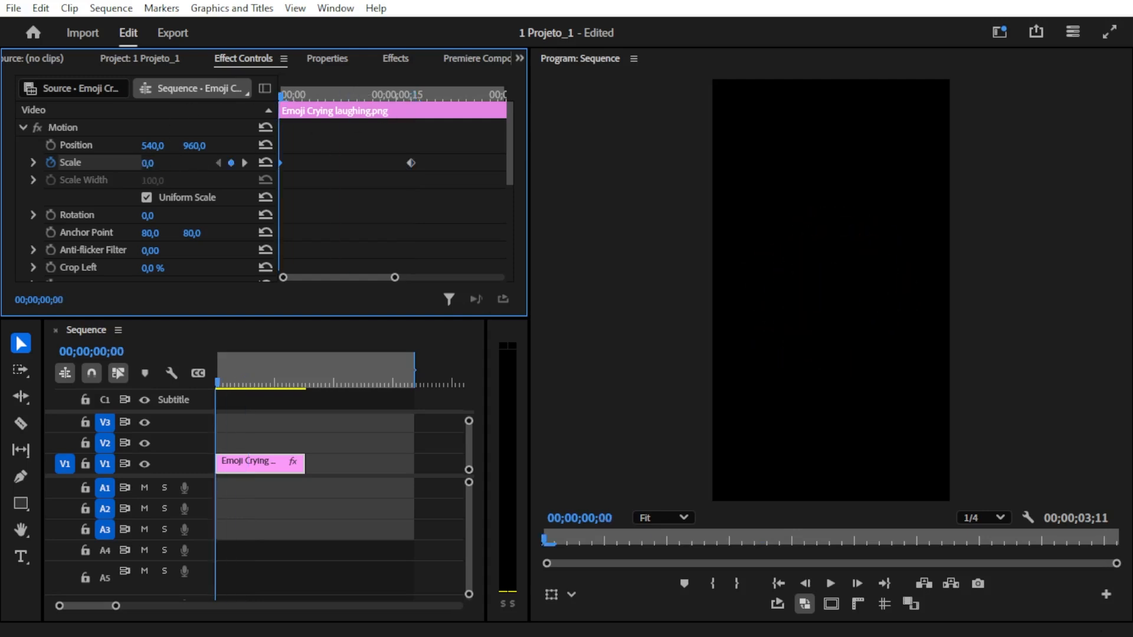
- Show the Scale graphs and lengthen the last keyframe's incoming velocity handle at zero speed, giving a velocity range of about 3859
{"action": "left_click", "coordinate": [33, 162]}
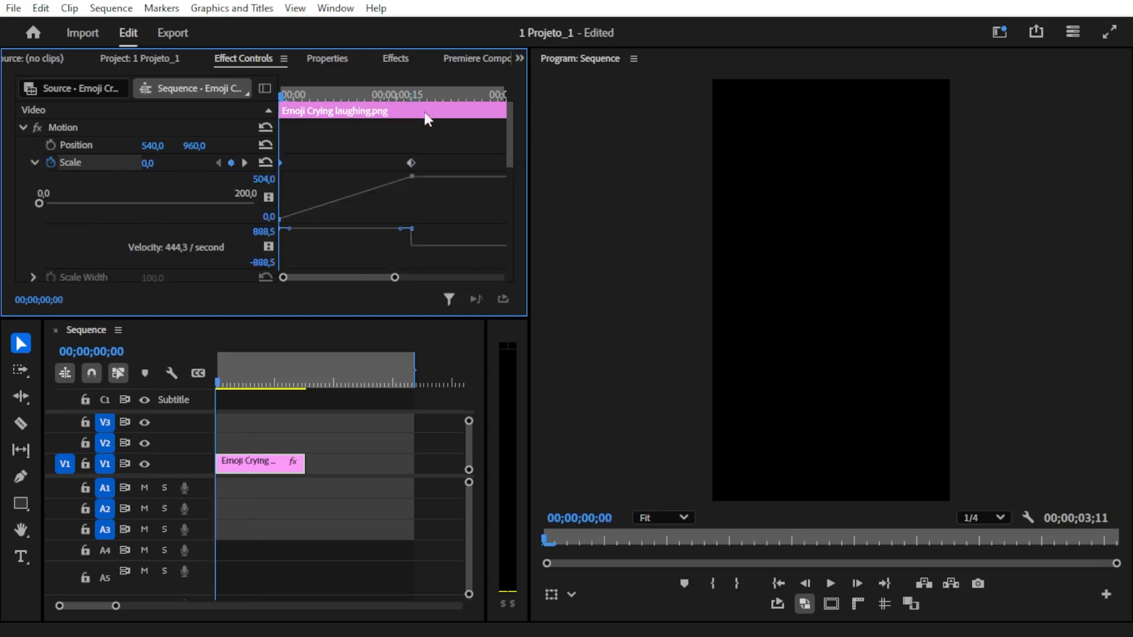
{"action": "scroll", "coordinate": [385, 185], "scroll_direction": "down", "scroll_amount": 2}
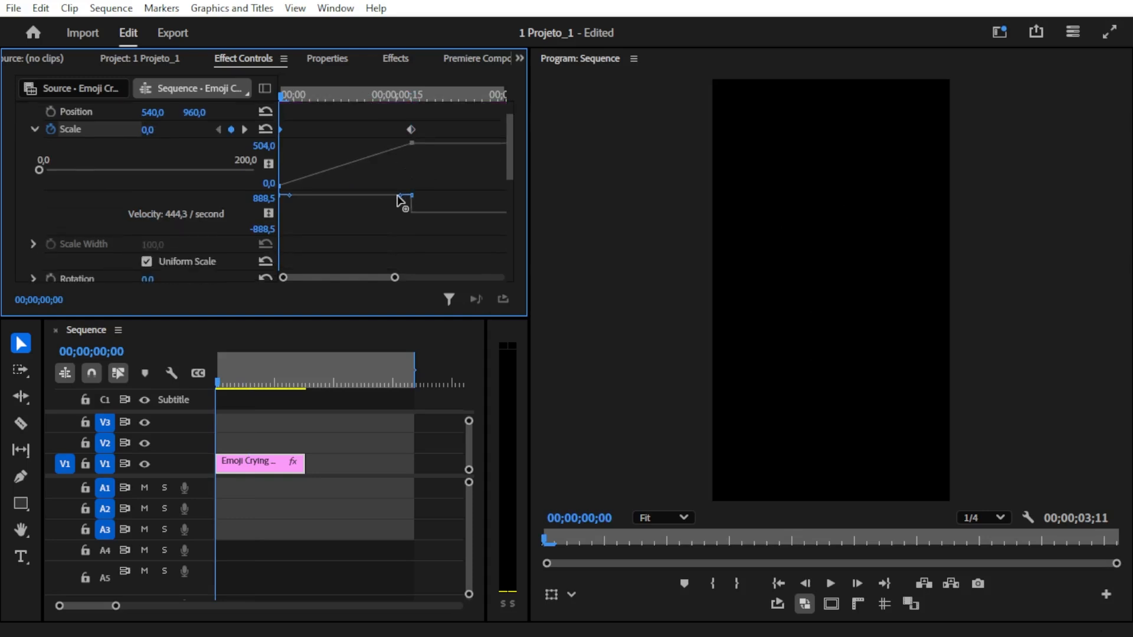
{"action": "left_click", "coordinate": [401, 201]}
{"action": "left_click_drag", "start_coordinate": [401, 201], "coordinate": [345, 213]}
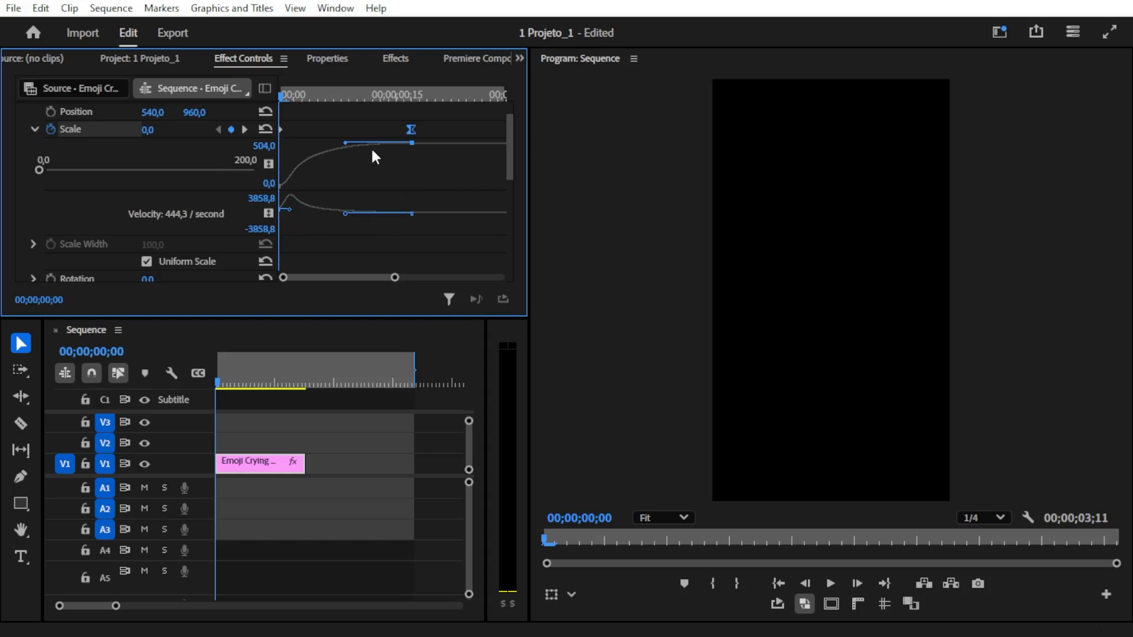
- Play the clip repeatedly from the start to review the emoji growing quickly and easing to its full size
{"action": "key", "text": "space"}
{"action": "key", "text": "space"}
{"action": "key", "text": "space"}
{"action": "left_click_drag", "start_coordinate": [316, 94], "coordinate": [243, 96]}
{"action": "key", "text": "space"}
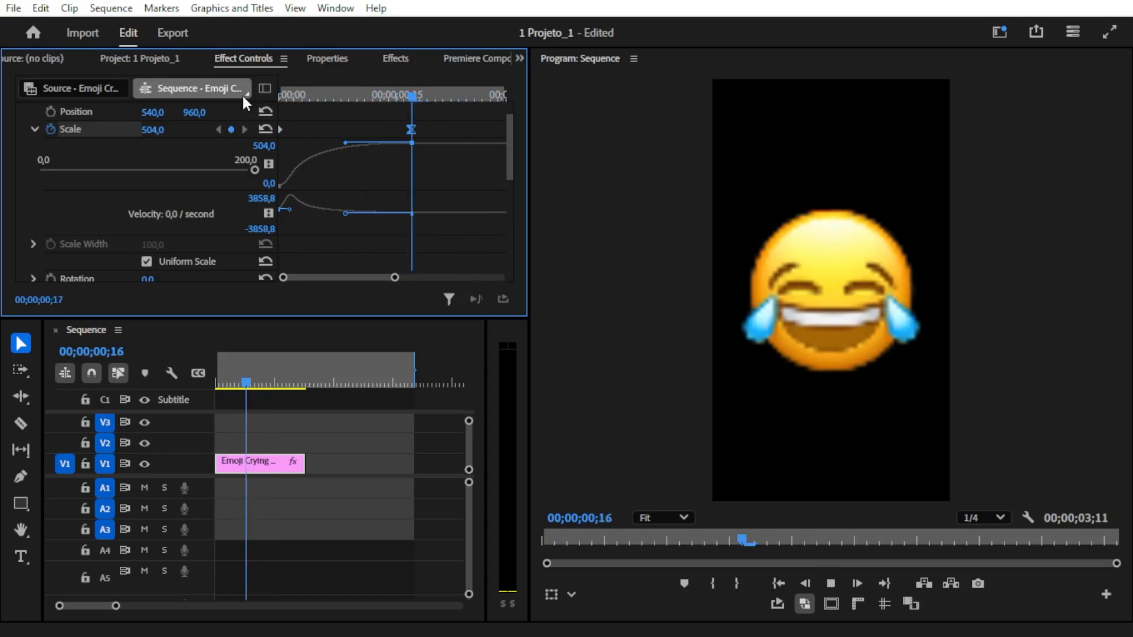
{"action": "left_click_drag", "start_coordinate": [316, 91], "coordinate": [260, 96]}
{"action": "key", "text": "space"}
{"action": "key", "text": "space"}
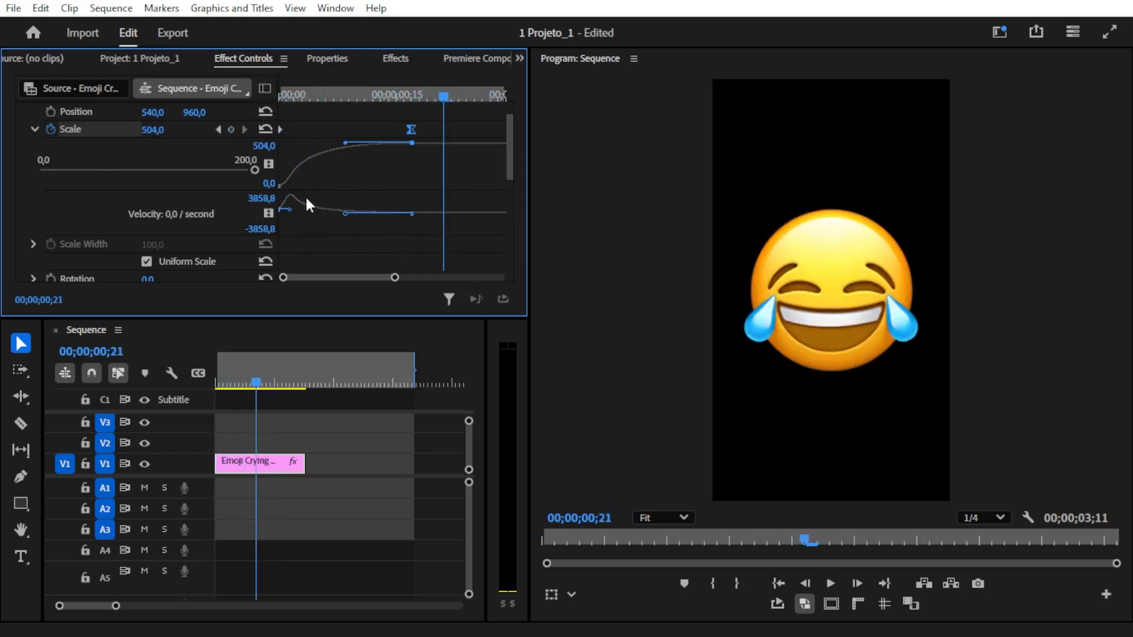
- Move the second Scale keyframe earlier to 00;00;00;07 and set its value to 526
{"action": "left_click_drag", "start_coordinate": [411, 129], "coordinate": [373, 130]}
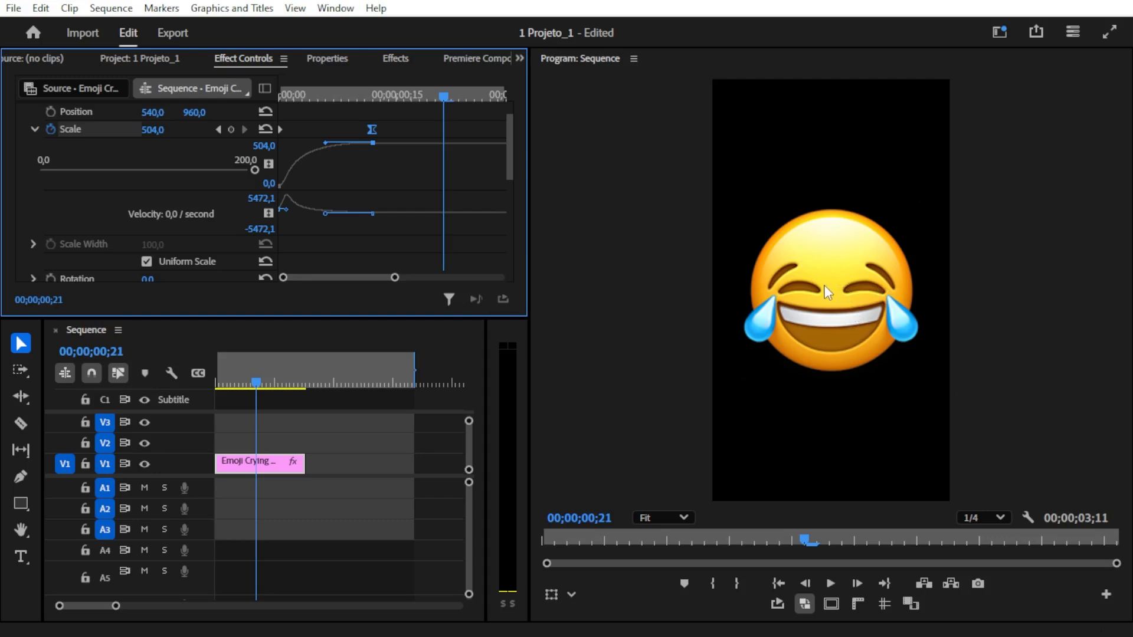
{"action": "left_click_drag", "start_coordinate": [292, 95], "coordinate": [336, 125]}
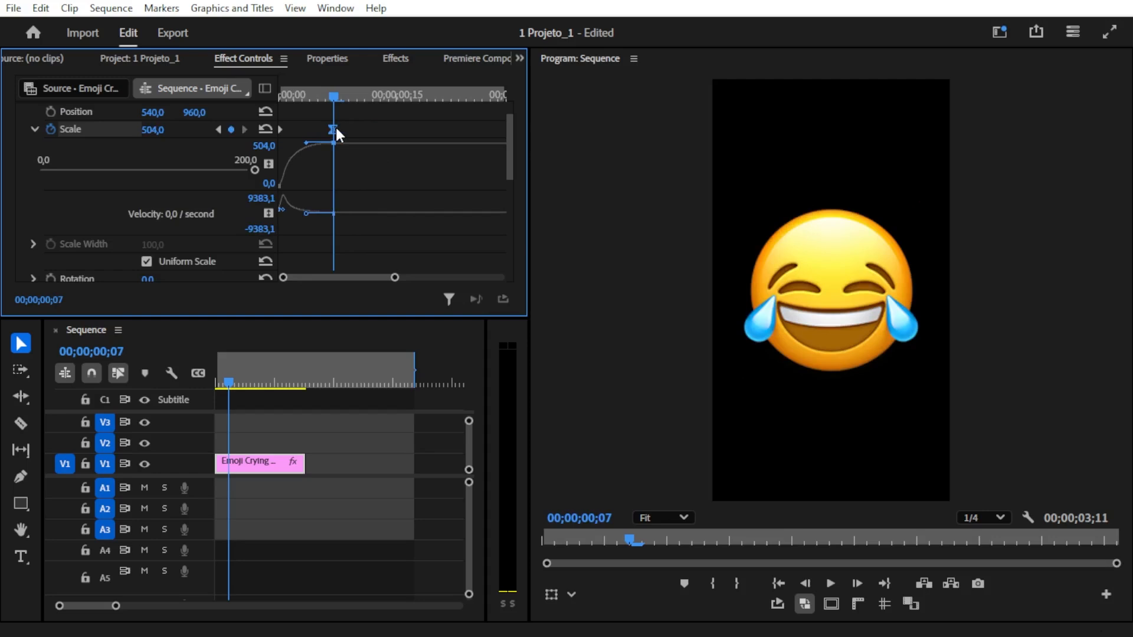
{"action": "left_click_drag", "start_coordinate": [152, 130], "coordinate": [166, 130]}
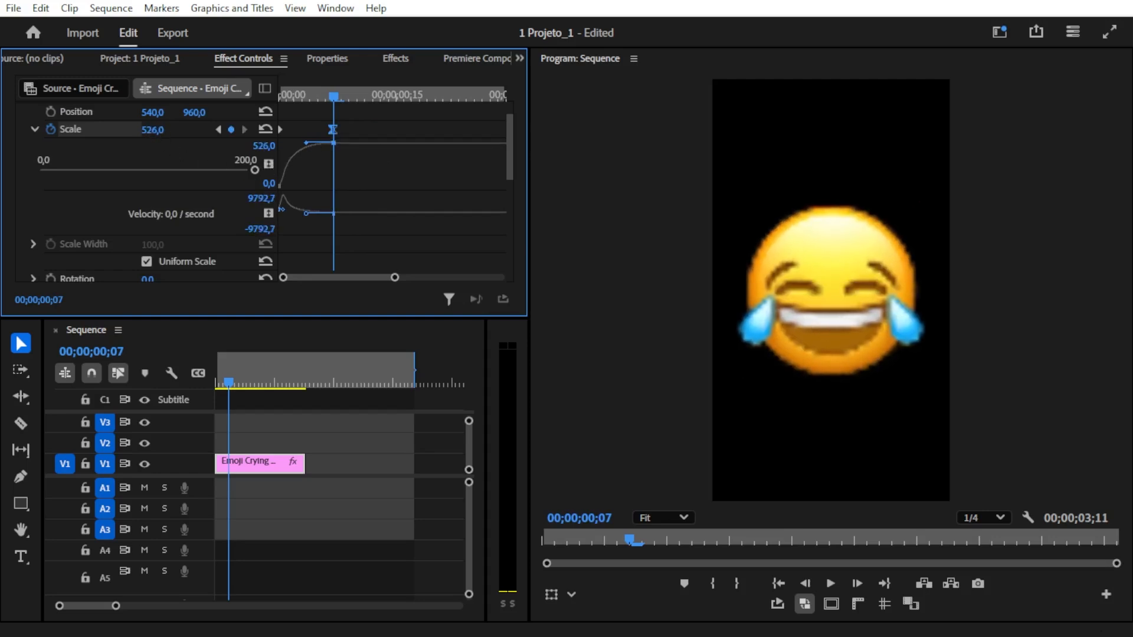
- Add two settling Scale keyframes after the overshoot: 394 at 00;00;00;12 and 417 at 00;00;00;16
{"action": "left_click_drag", "start_coordinate": [334, 97], "coordinate": [373, 97]}
{"action": "mouse_move", "coordinate": [156, 131]}
{"action": "left_mouse_down"}
{"action": "mouse_move", "coordinate": [112, 131]}
{"action": "mouse_move", "coordinate": [165, 131]}
{"action": "left_mouse_up"}
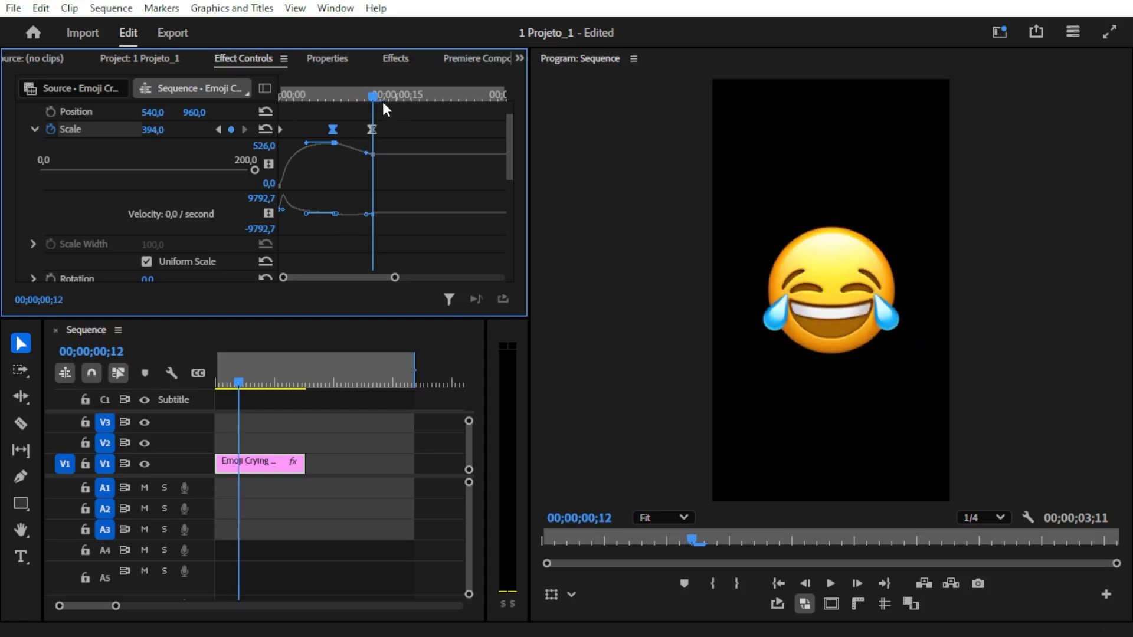
{"action": "left_click_drag", "start_coordinate": [380, 97], "coordinate": [403, 97]}
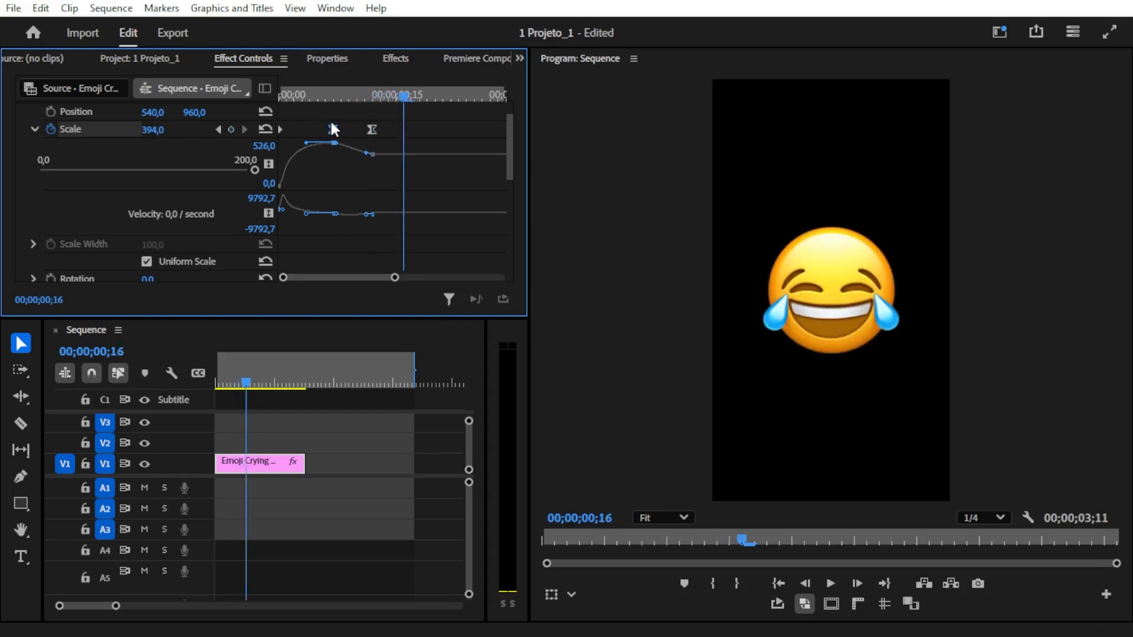
{"action": "left_click_drag", "start_coordinate": [157, 130], "coordinate": [171, 130]}
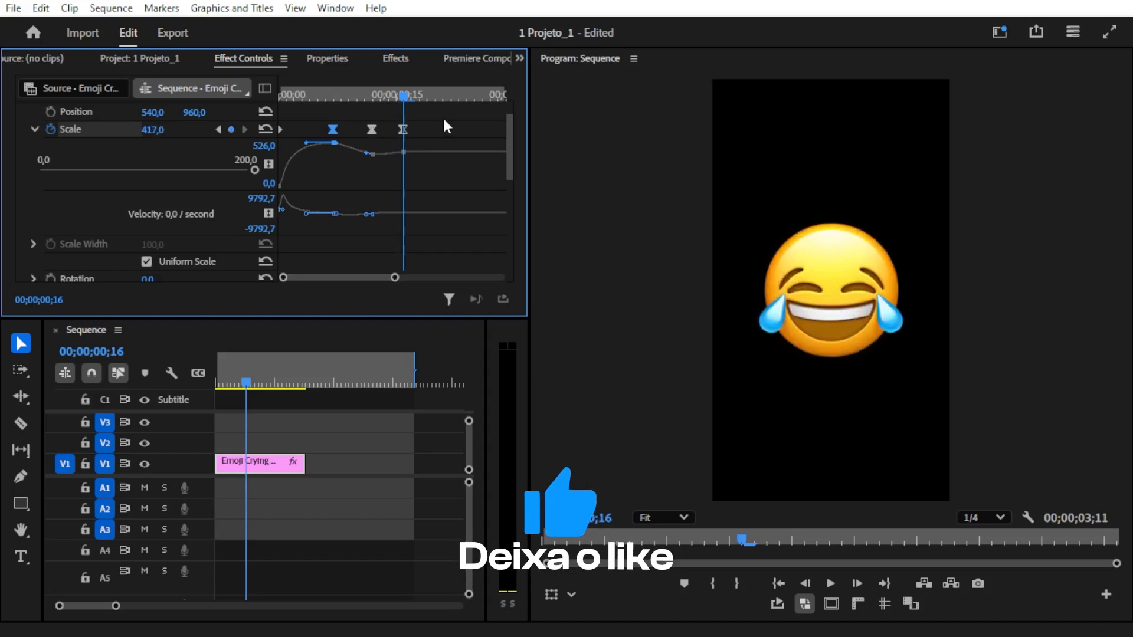
- Play the clip repeatedly from the start to review the Scale pop-in with its overshoot and bounce
{"action": "key", "text": "Home"}
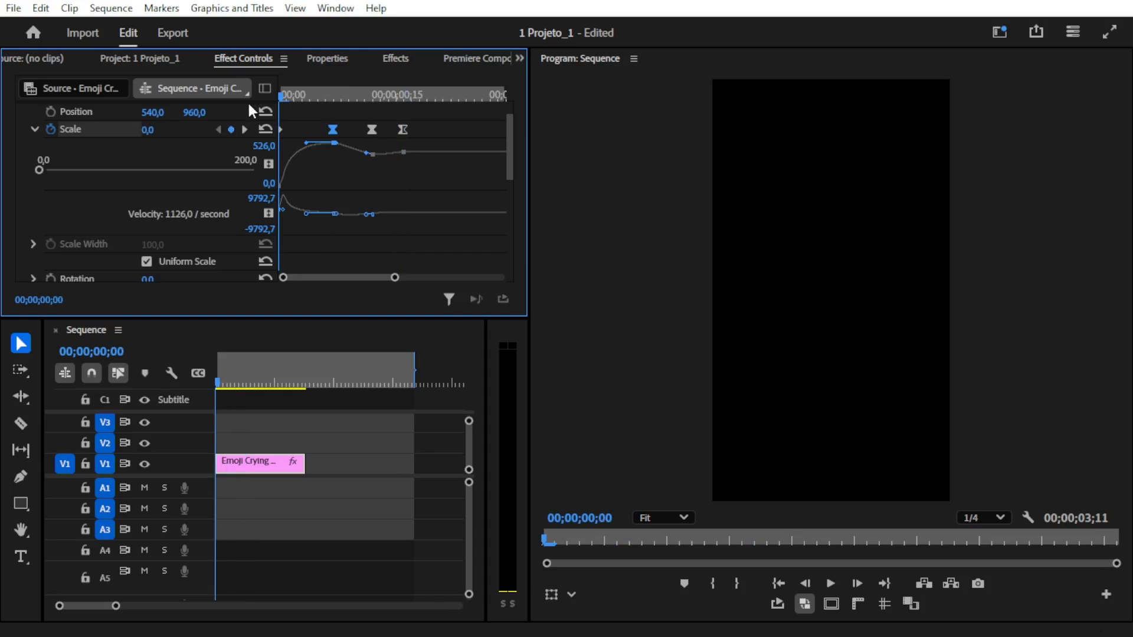
{"action": "key", "text": "space"}
{"action": "key", "text": "space"}
{"action": "key", "text": "space"}
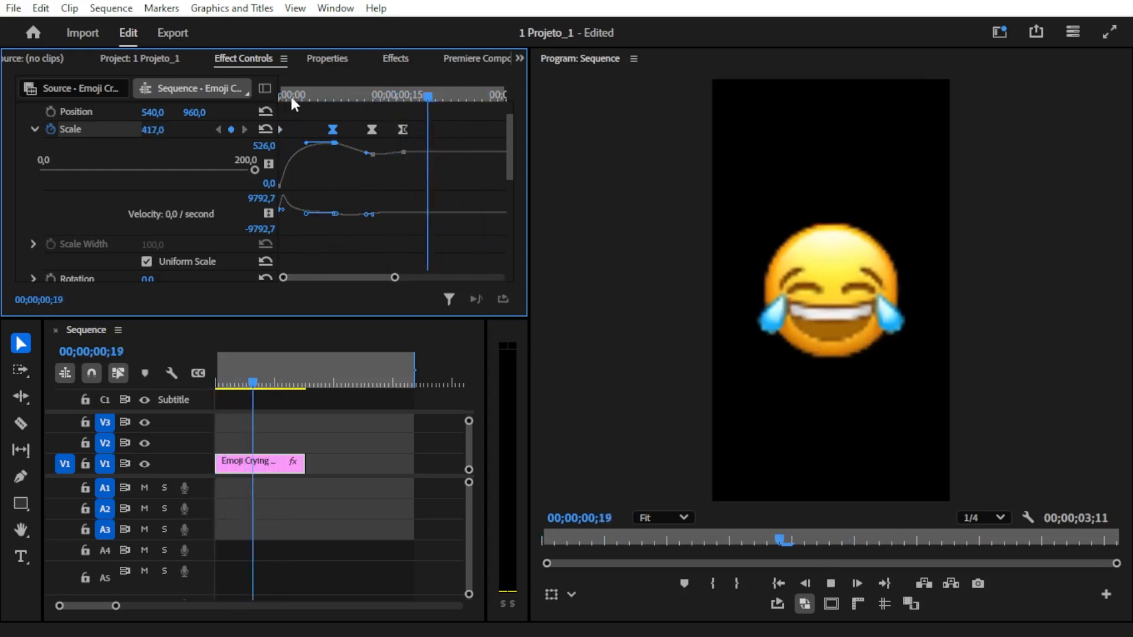
{"action": "key", "text": "space"}
{"action": "key", "text": "space"}
{"action": "left_click_drag", "start_coordinate": [306, 93], "coordinate": [272, 86]}
{"action": "key", "text": "space"}
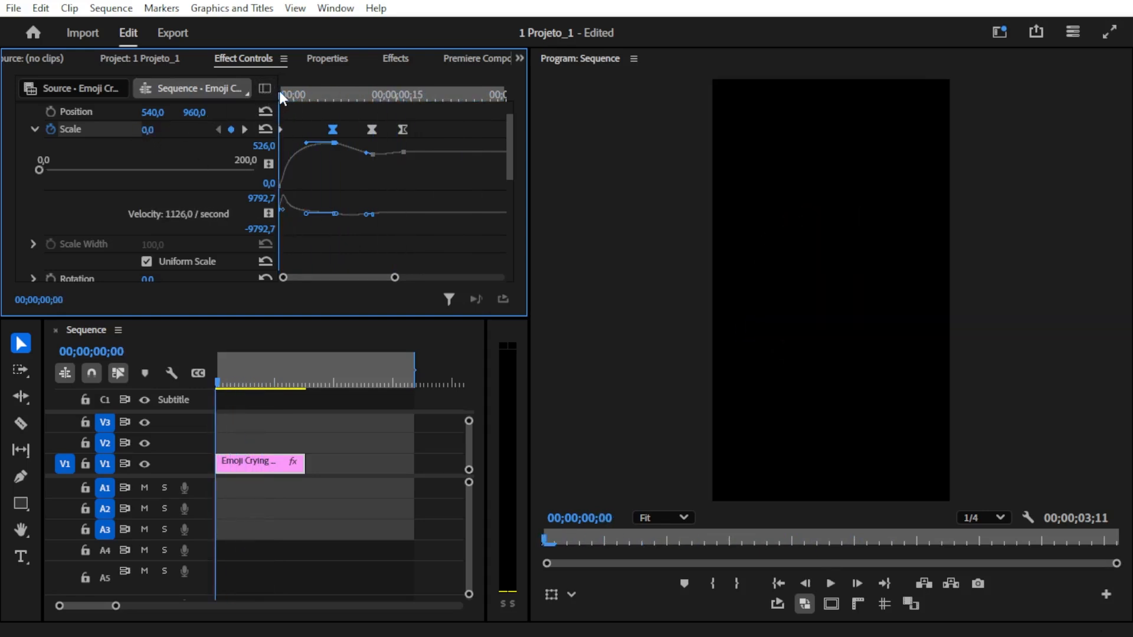
- Inspect the Scale keyframes at 00;00;00;07, 00;00;00;12 and 00;00;00;16, and select the middle one to show its handles
{"action": "left_click_drag", "start_coordinate": [296, 93], "coordinate": [334, 101]}
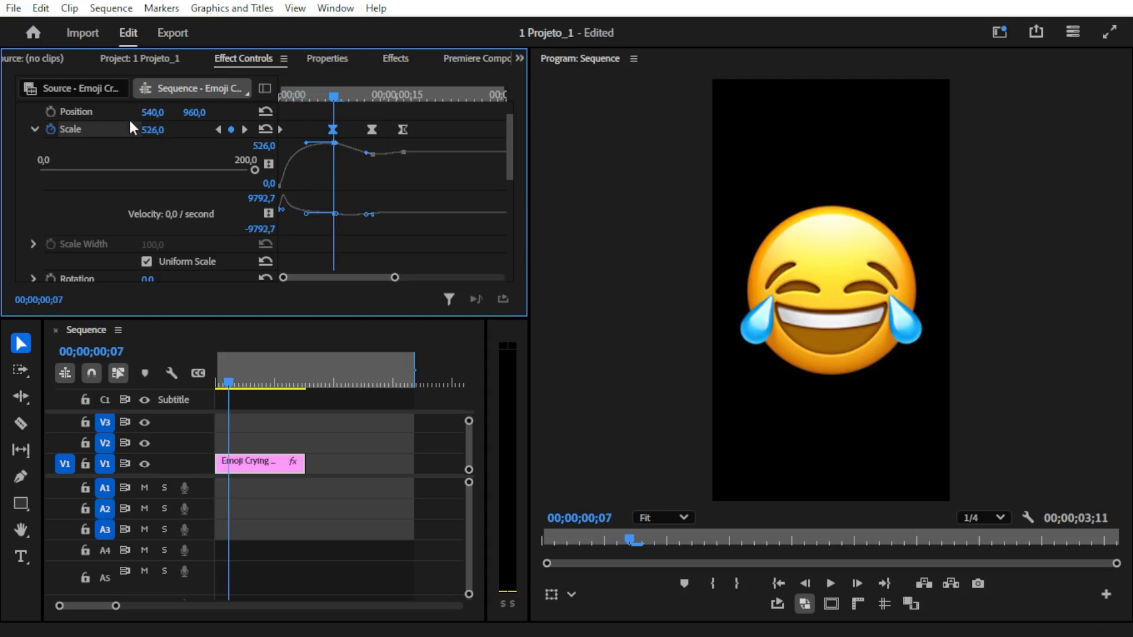
{"action": "left_click_drag", "start_coordinate": [345, 98], "coordinate": [372, 97]}
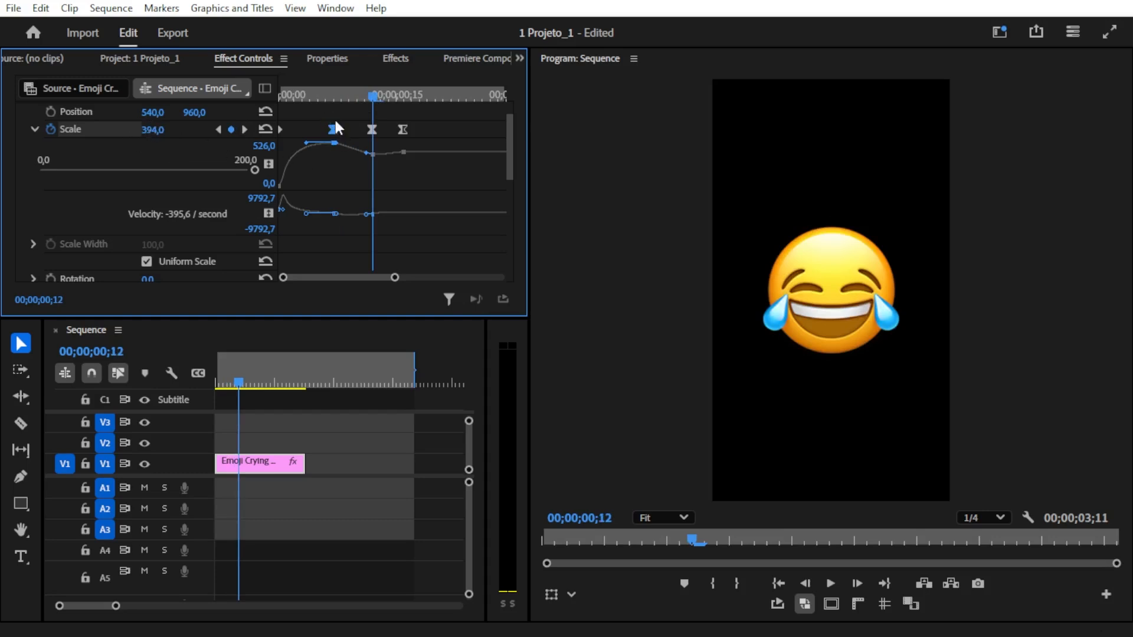
{"action": "left_click_drag", "start_coordinate": [366, 99], "coordinate": [405, 99]}
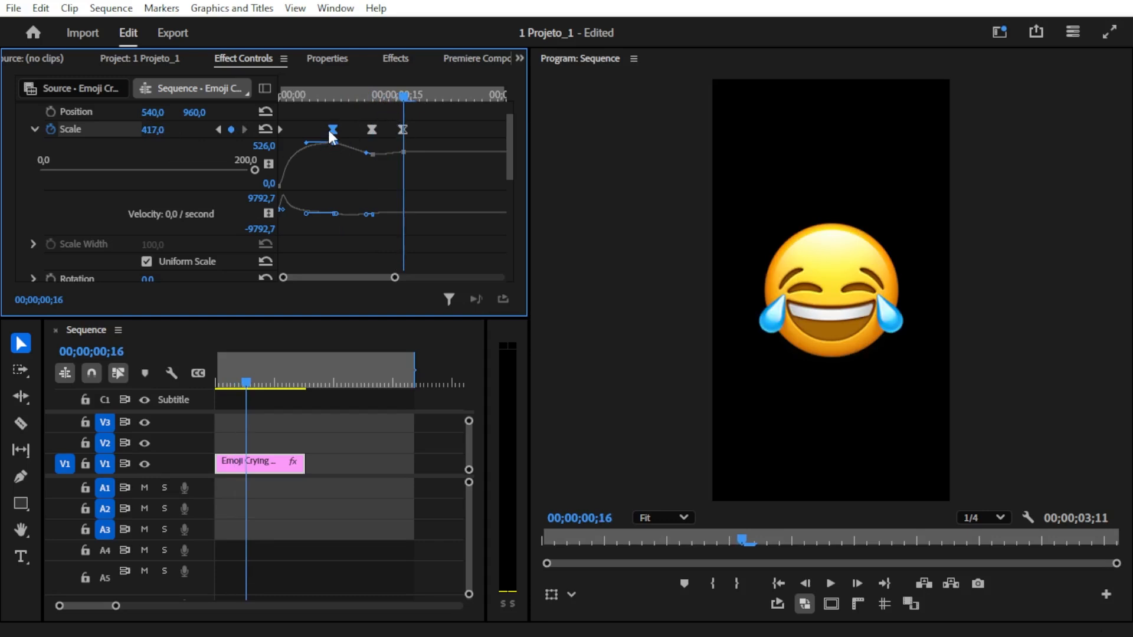
{"action": "left_click", "coordinate": [371, 130]}
- Replay the bouncing emoji entrance from 00;00;00;00 and return to the start of the clip
{"action": "left_click_drag", "start_coordinate": [392, 97], "coordinate": [227, 96]}
{"action": "key", "text": "space"}
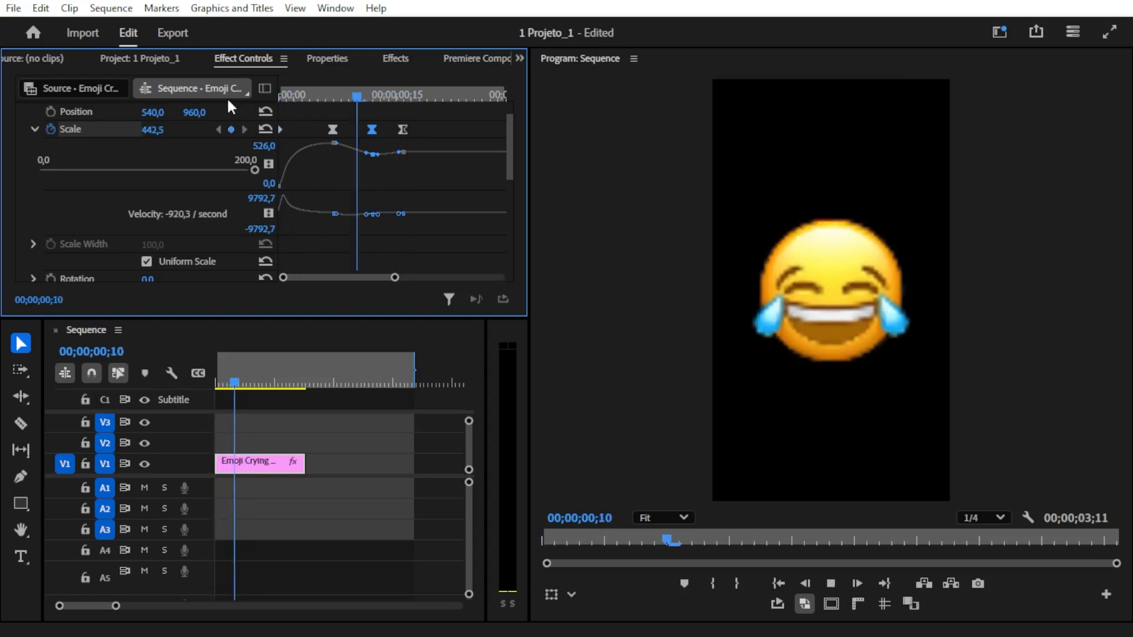
{"action": "key", "text": "space"}
{"action": "left_click_drag", "start_coordinate": [301, 96], "coordinate": [254, 95]}
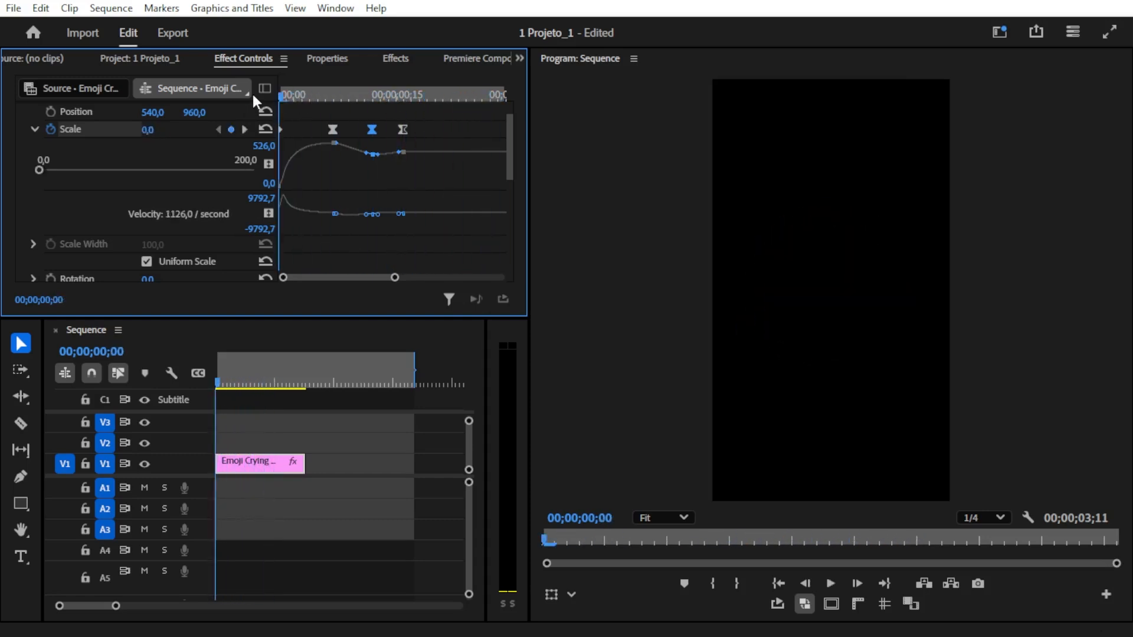